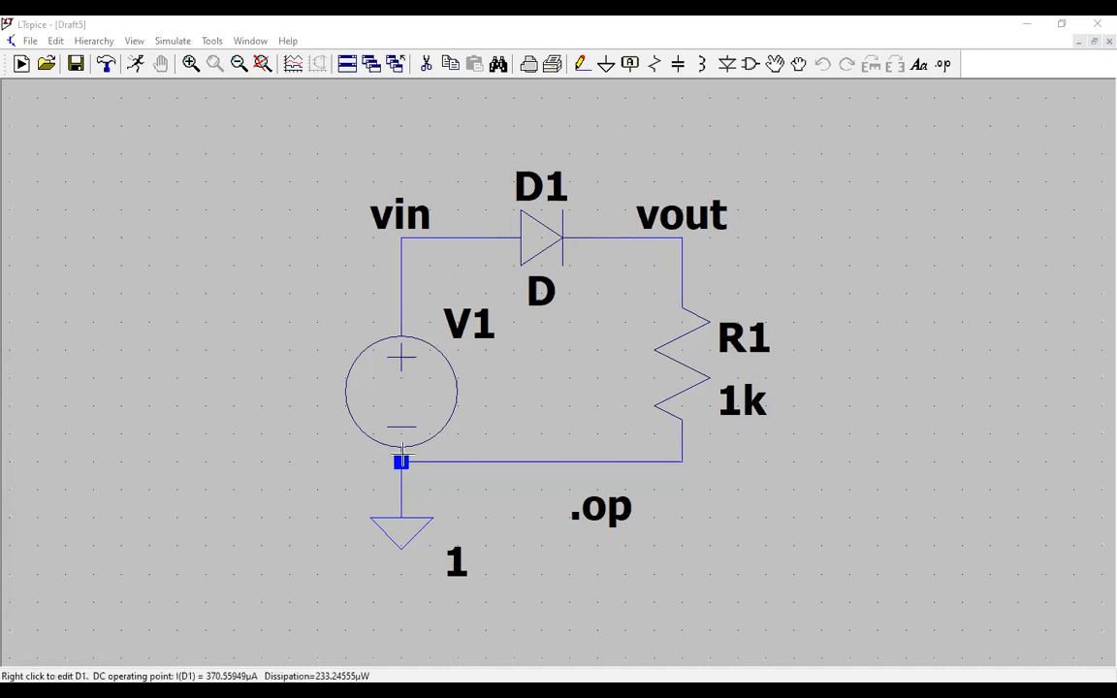
Check the DC value of voltage source V1 and keep it as set
right_click(415, 376)
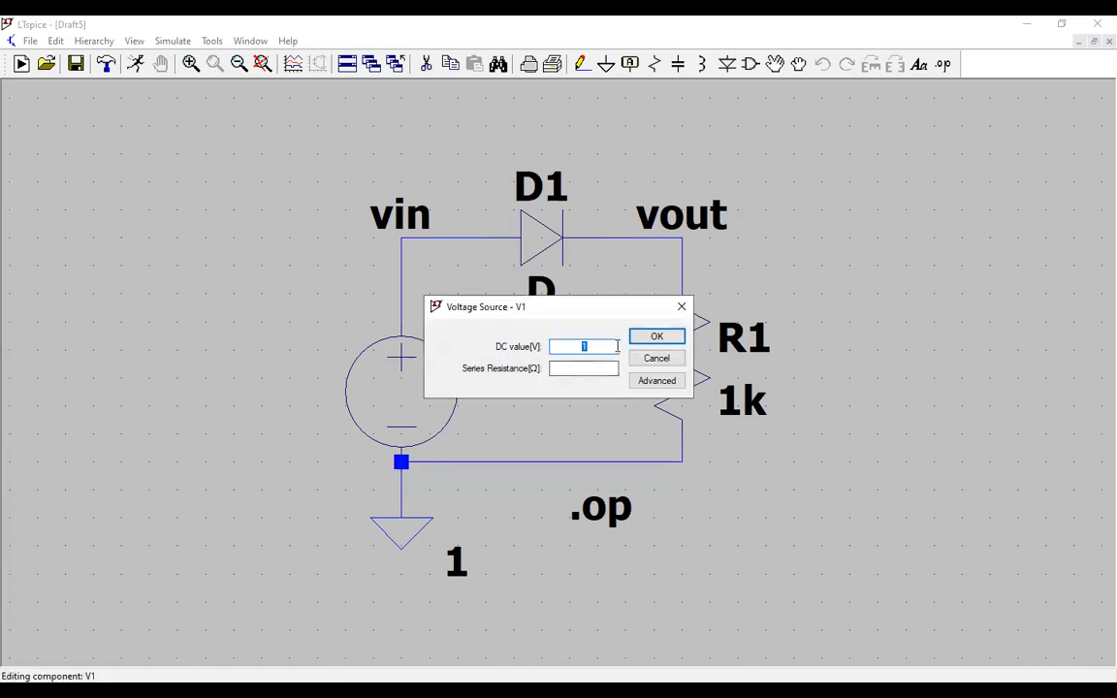
left_click(663, 339)
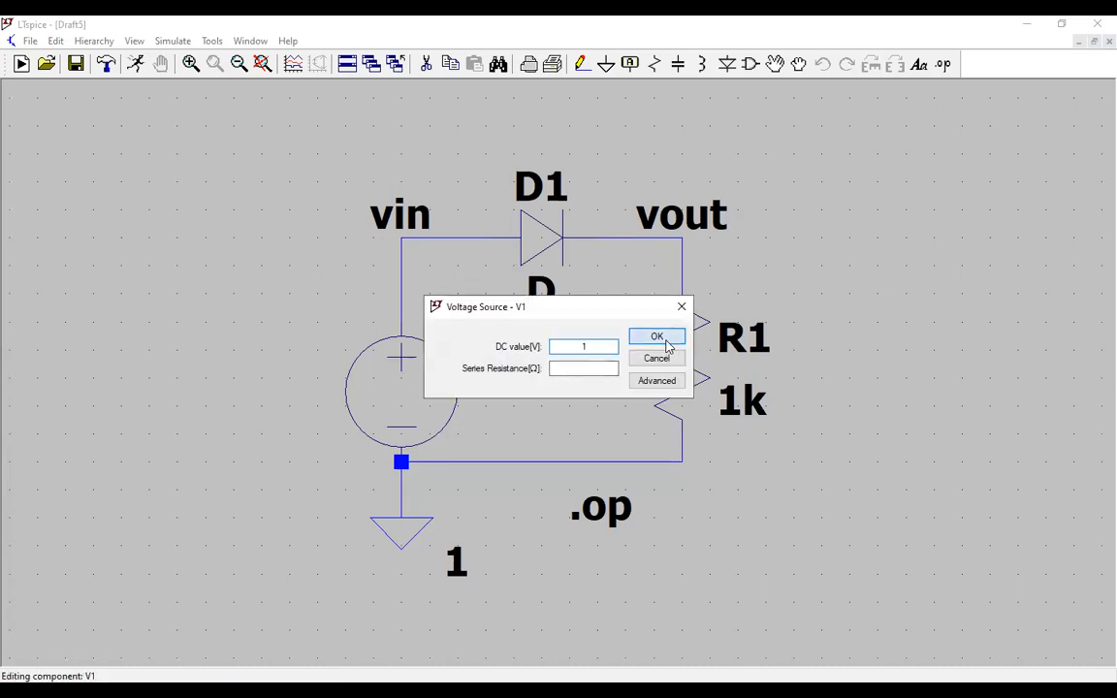
Assign the OnSemi 1N914 silicon diode model to diode D1
right_click(531, 237)
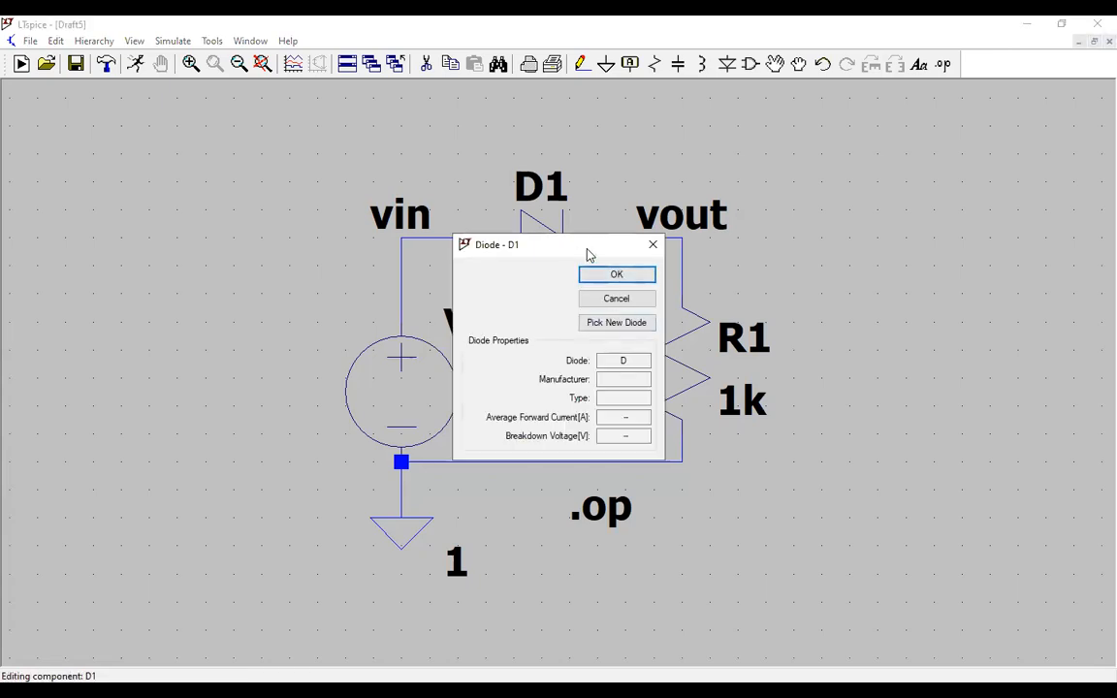
left_click_drag(587, 254, 936, 235)
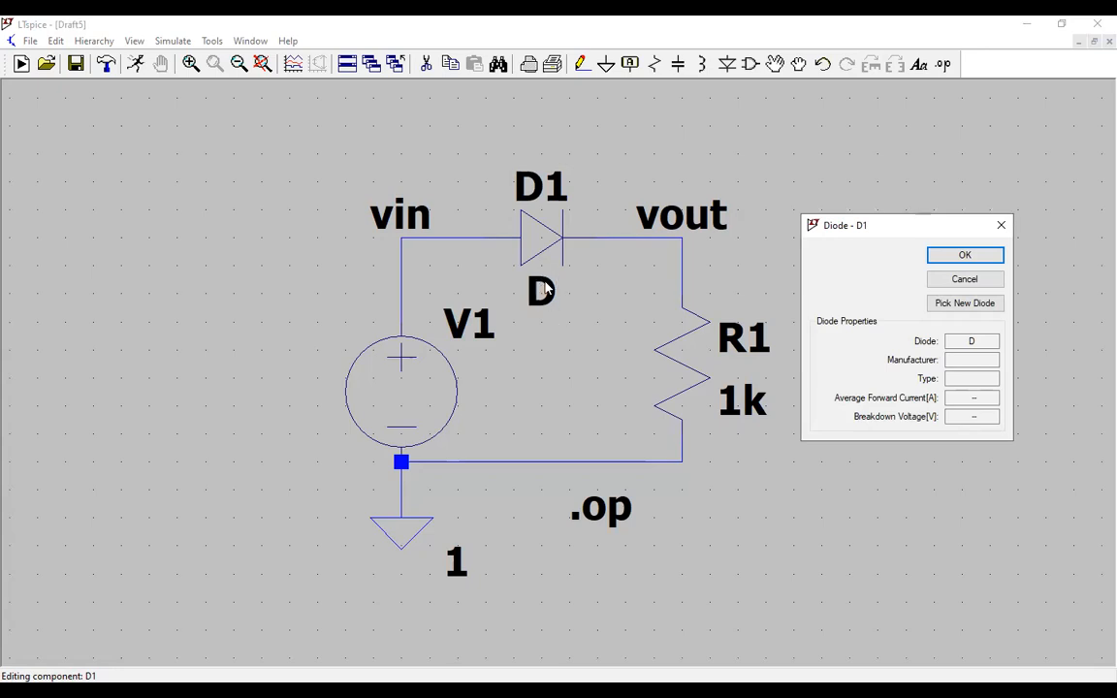
left_click(970, 306)
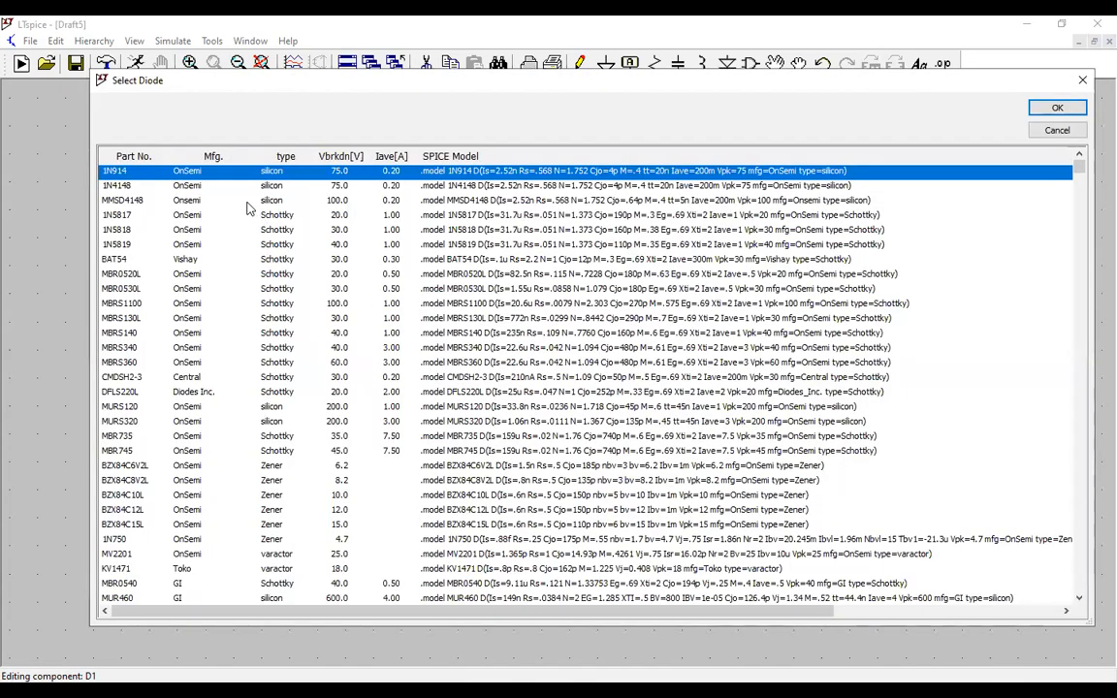
left_click(145, 186)
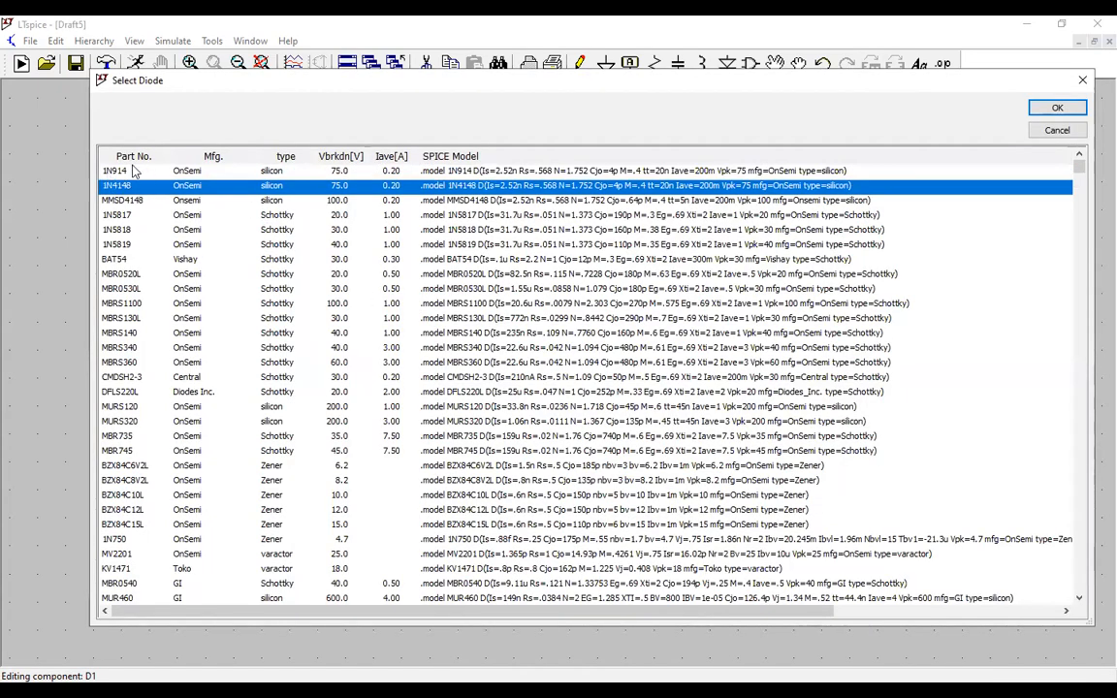
left_click(116, 172)
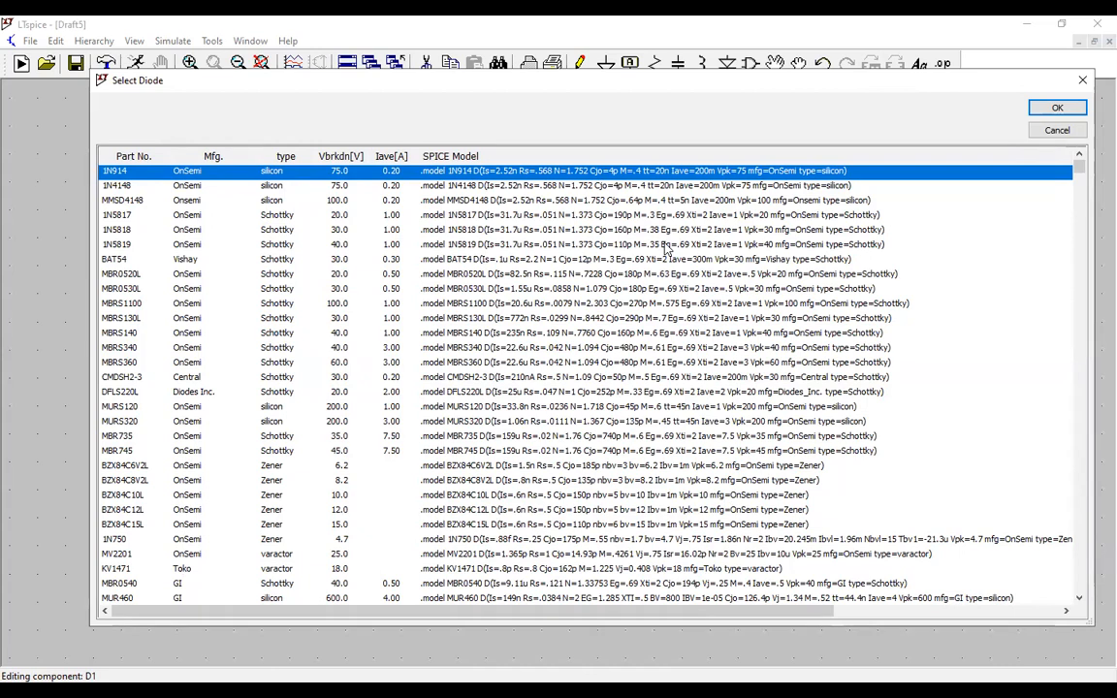
key("ctrl+2")
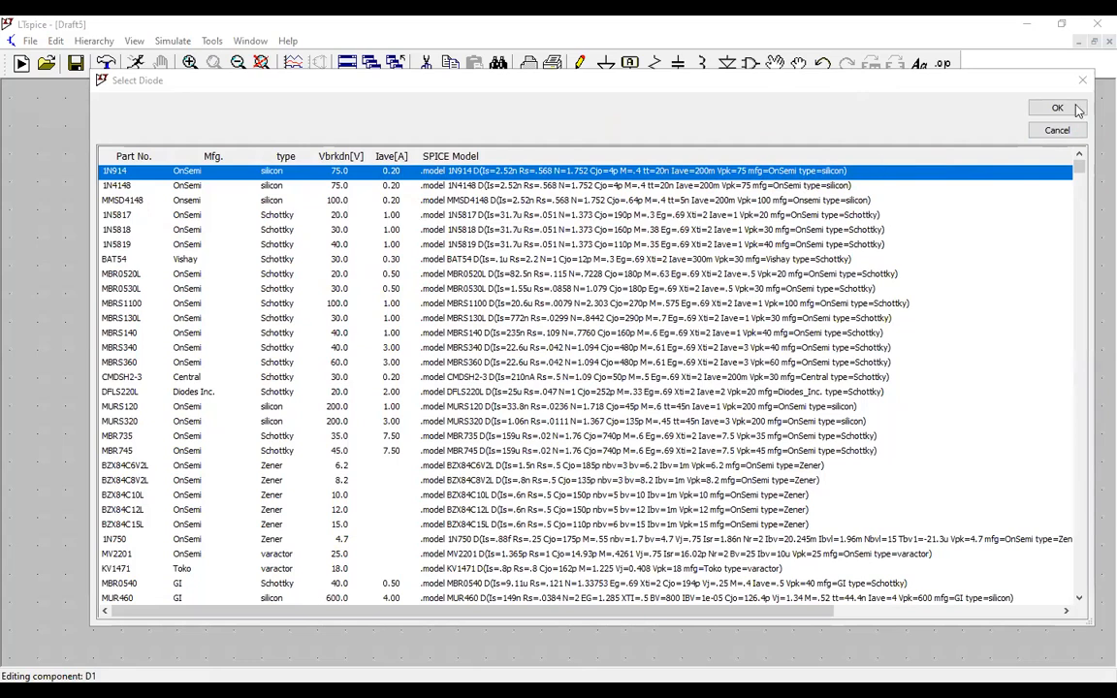
key("Return")
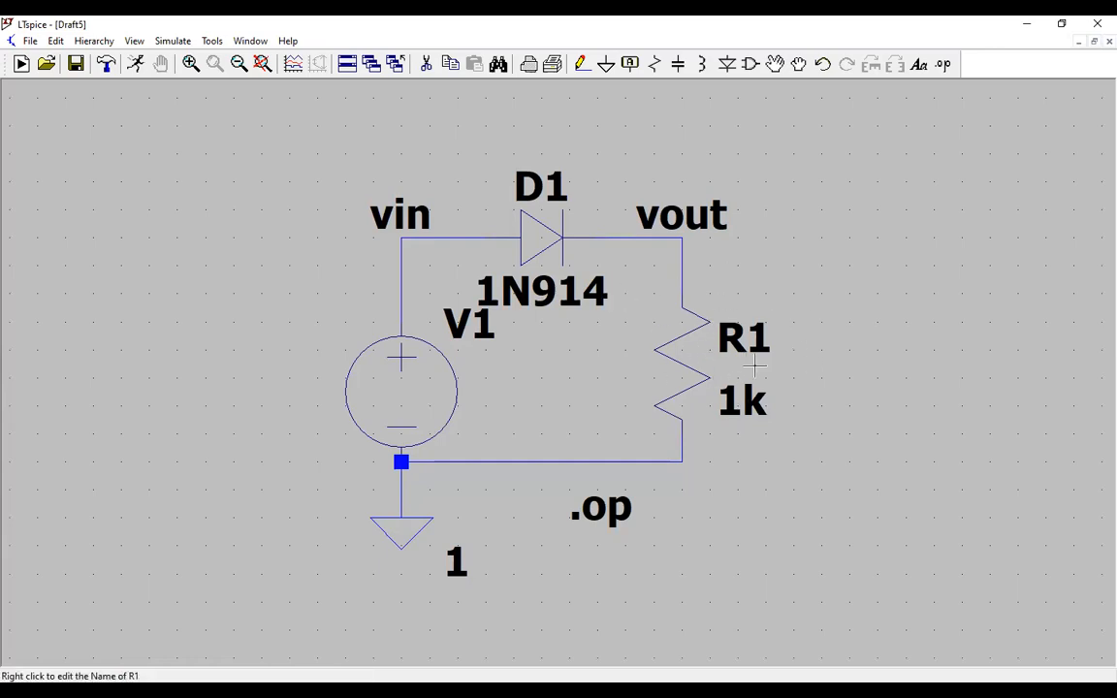
Review resistor R1's resistance, tolerance and power rating settings without changing them
right_click(678, 365)
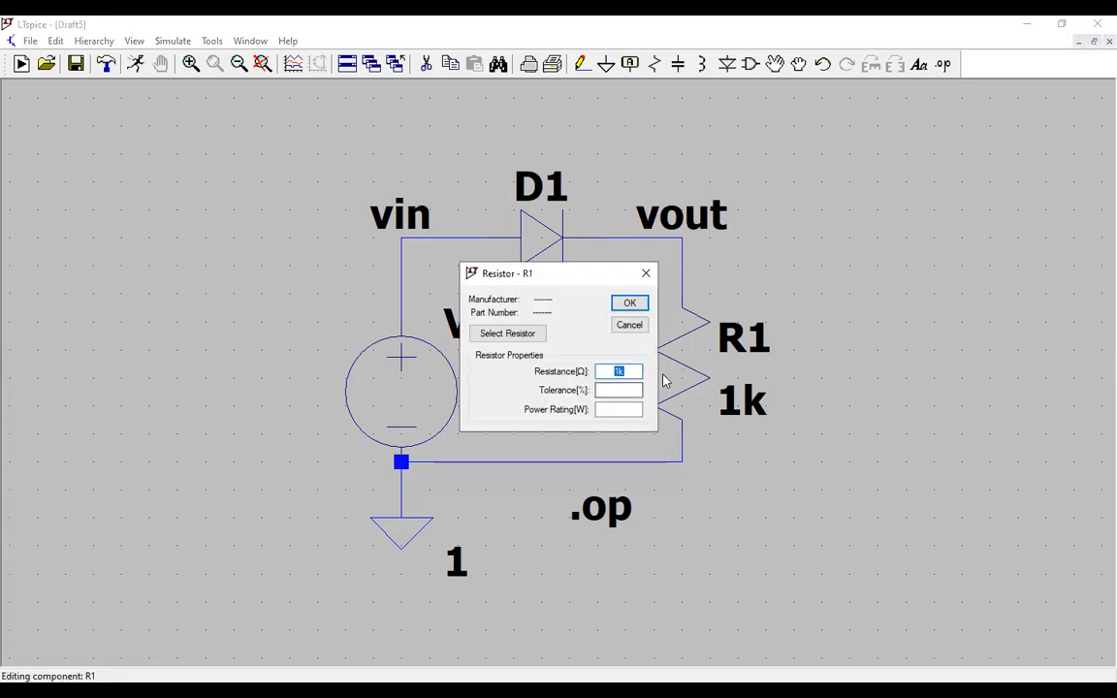
left_click(609, 390)
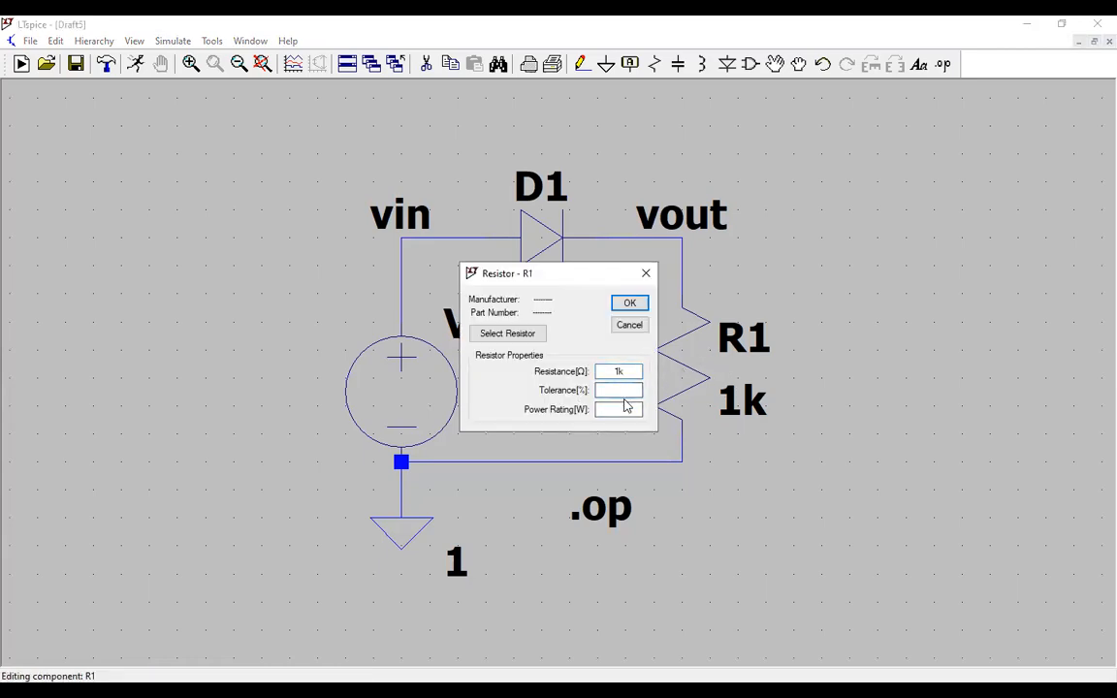
key("Tab")
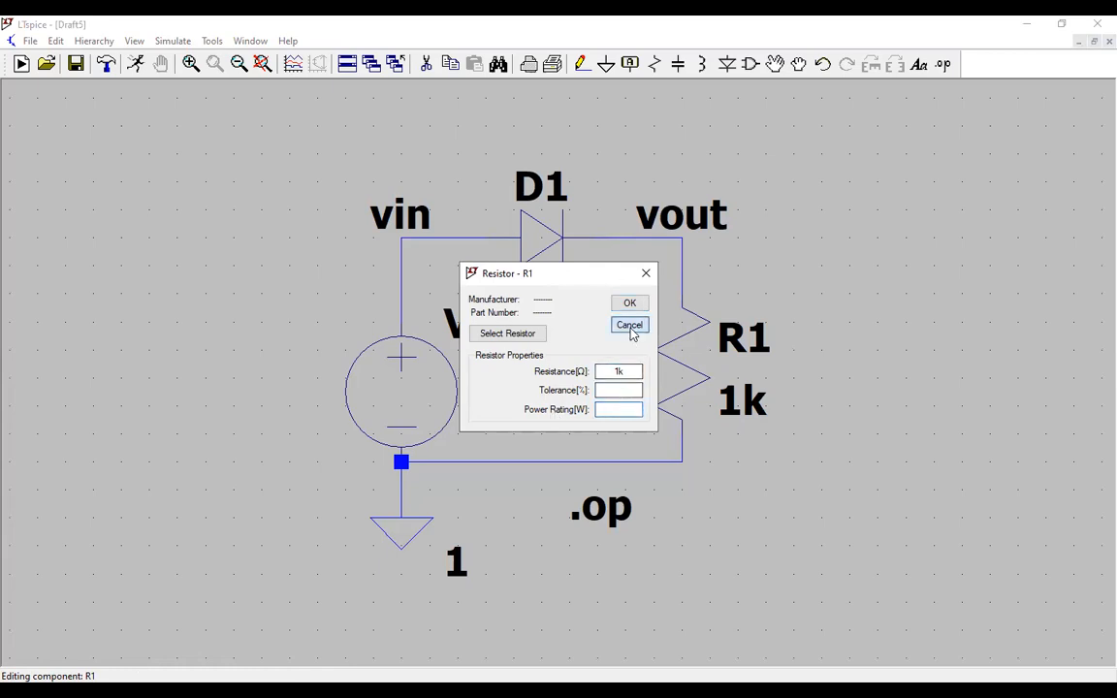
key("Escape")
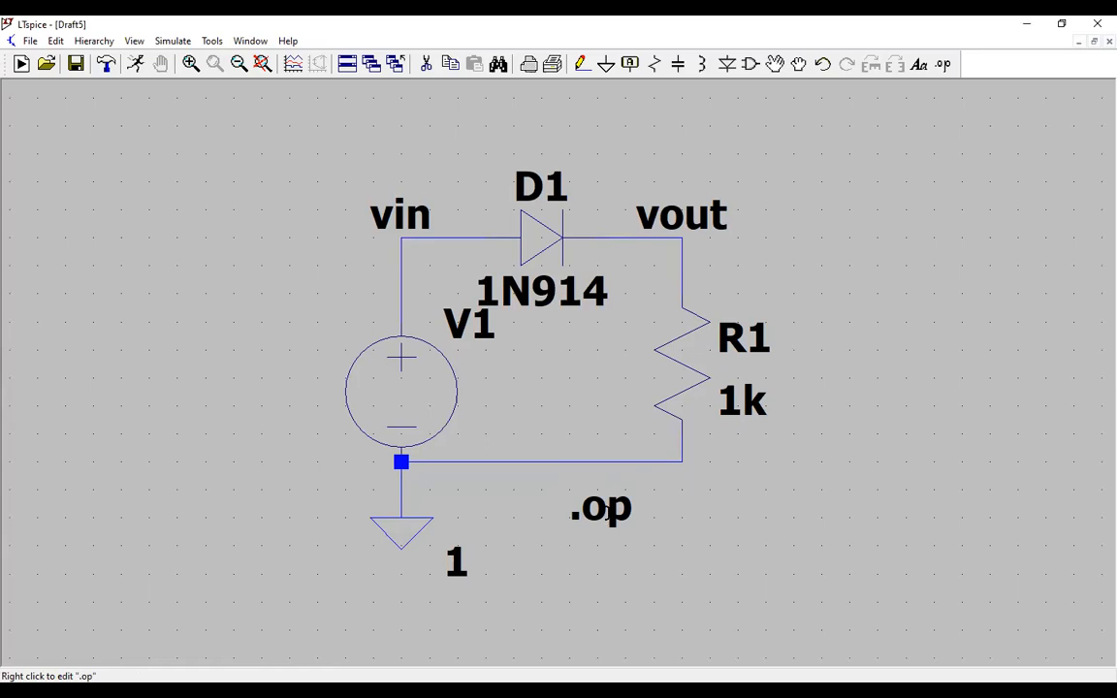
Review the available analysis types for the .op directive and keep the DC operating point analysis
right_click(613, 516)
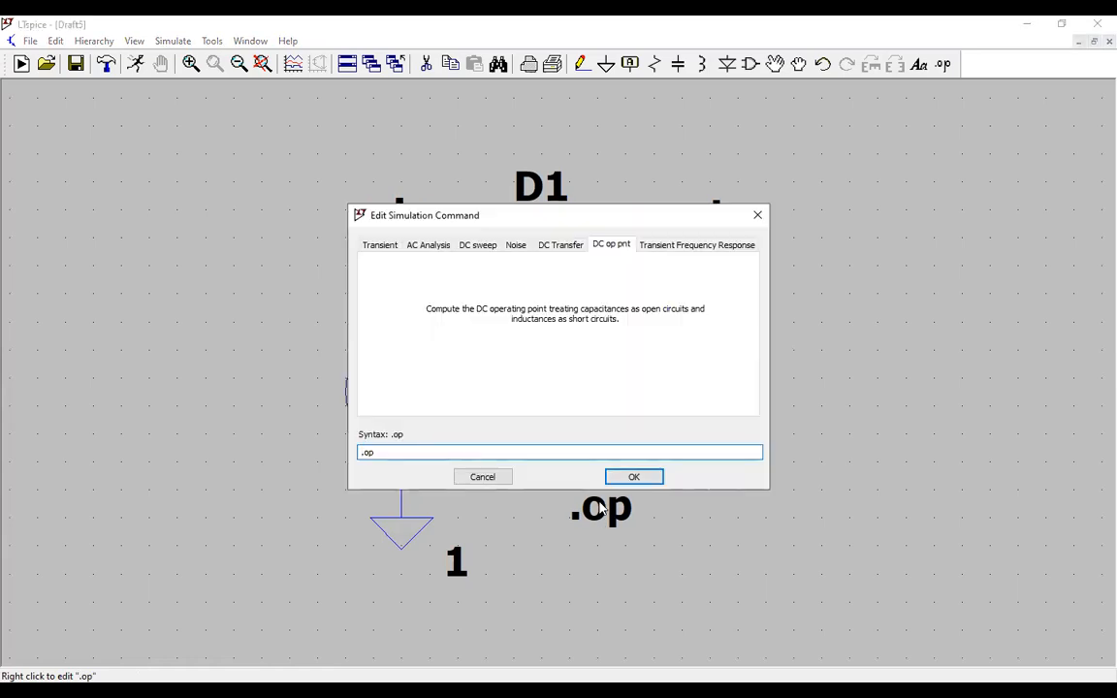
left_click_drag(397, 448, 324, 451)
left_click(391, 452)
left_click(427, 246)
left_click(479, 245)
left_click(516, 245)
left_click(560, 245)
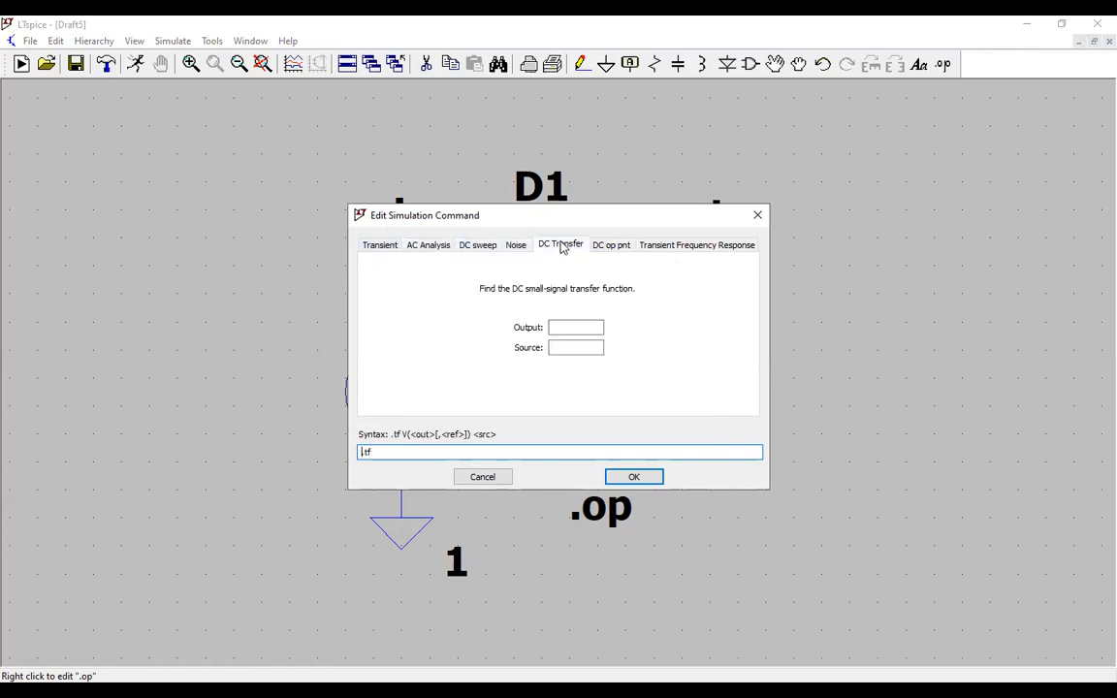
left_click(610, 245)
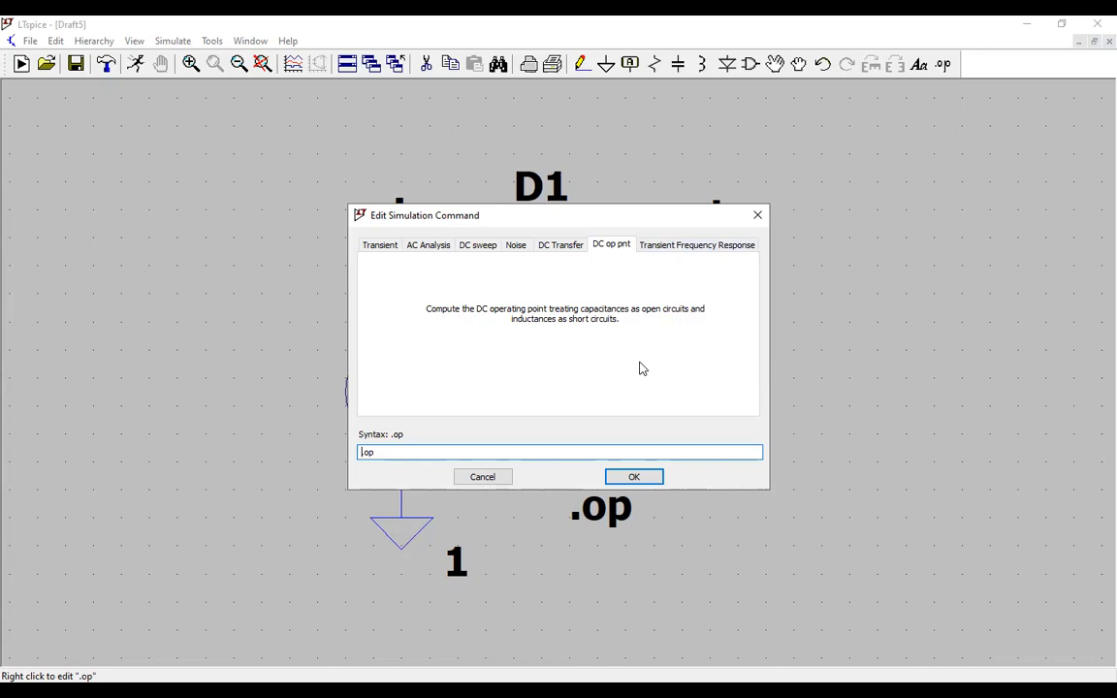
left_click(639, 482)
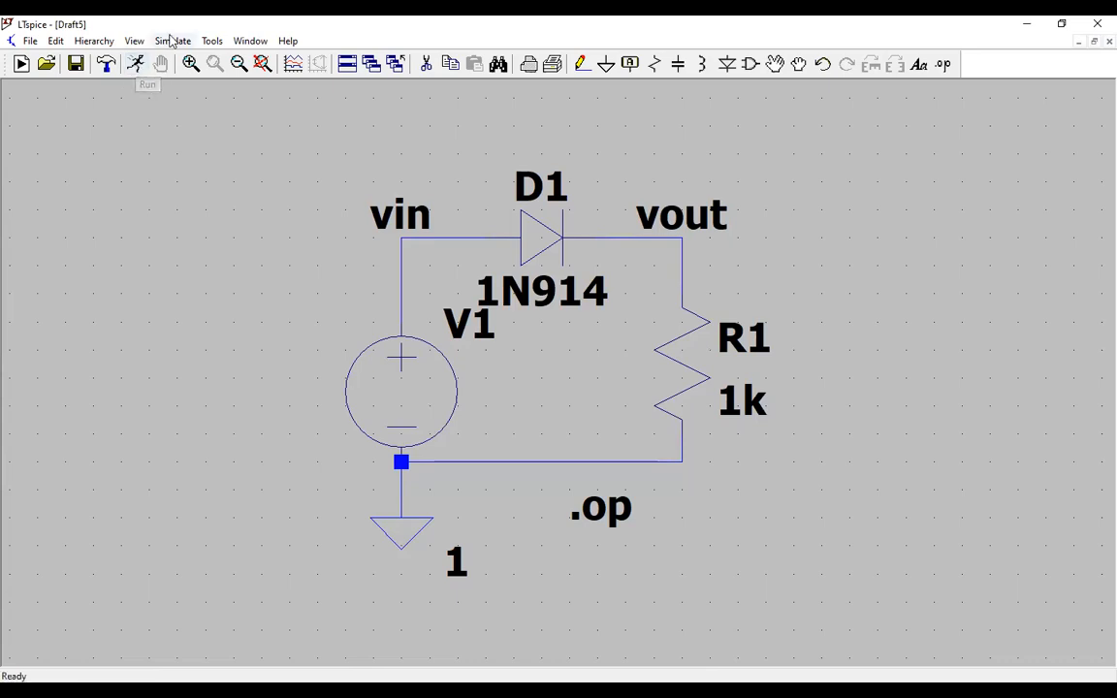
Run the DC operating point simulation, examine the node voltages and device currents beside the schematic, and close the results
left_click(169, 41)
left_click(157, 60)
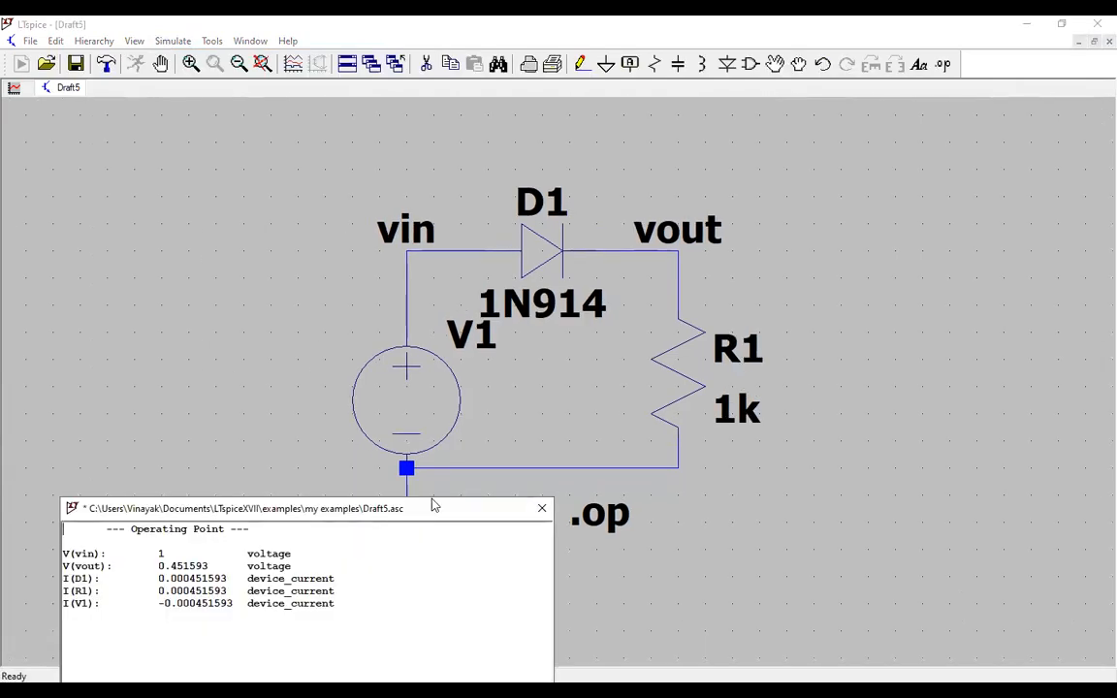
left_click_drag(433, 506, 381, 160)
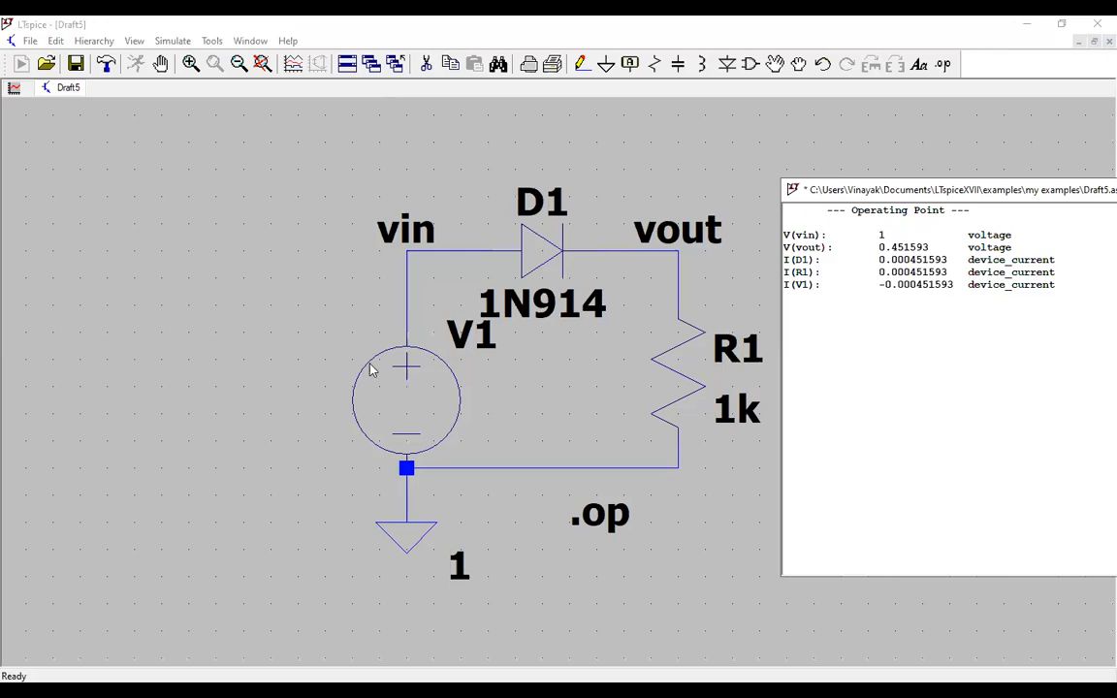
key("ctrl+2")
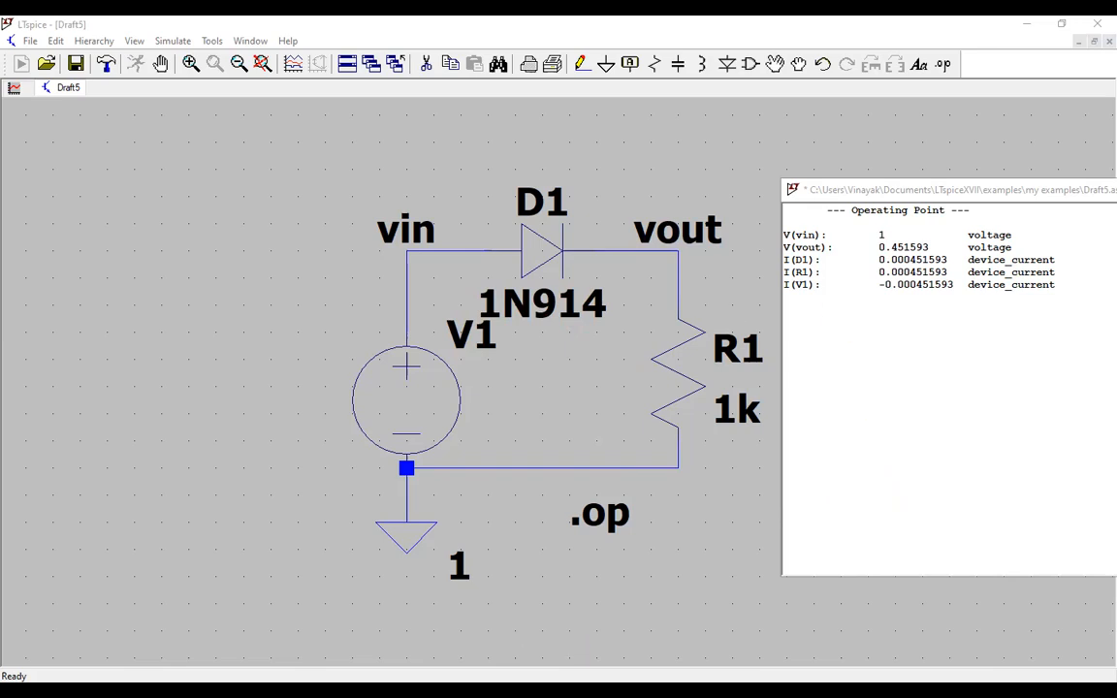
left_click(805, 295)
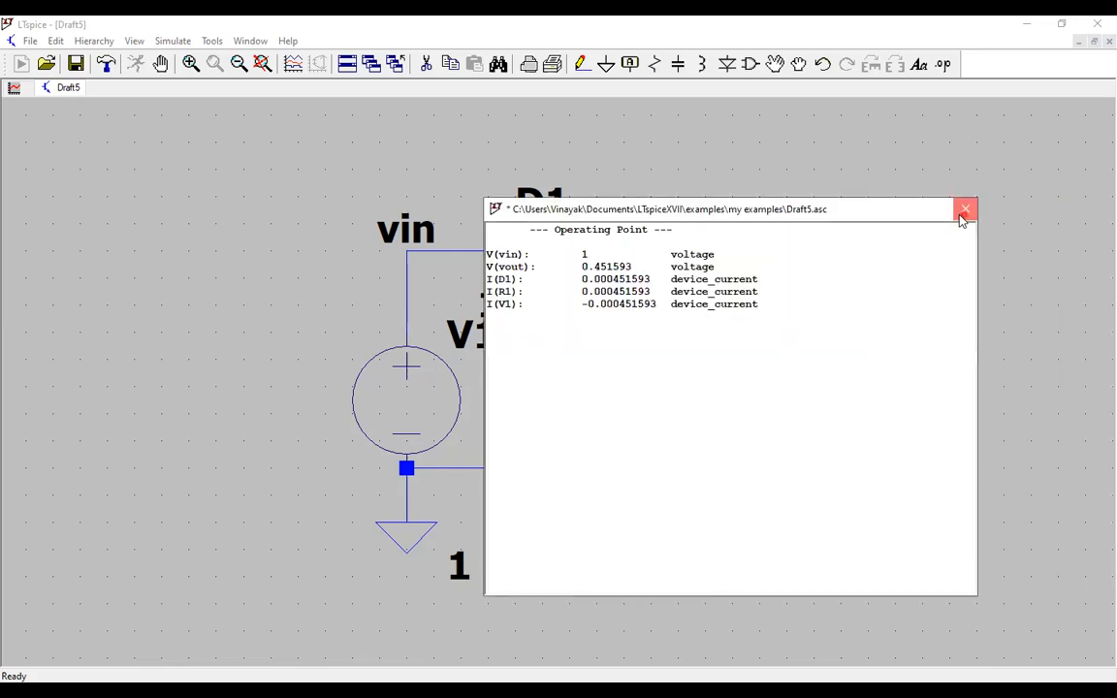
left_click(962, 217)
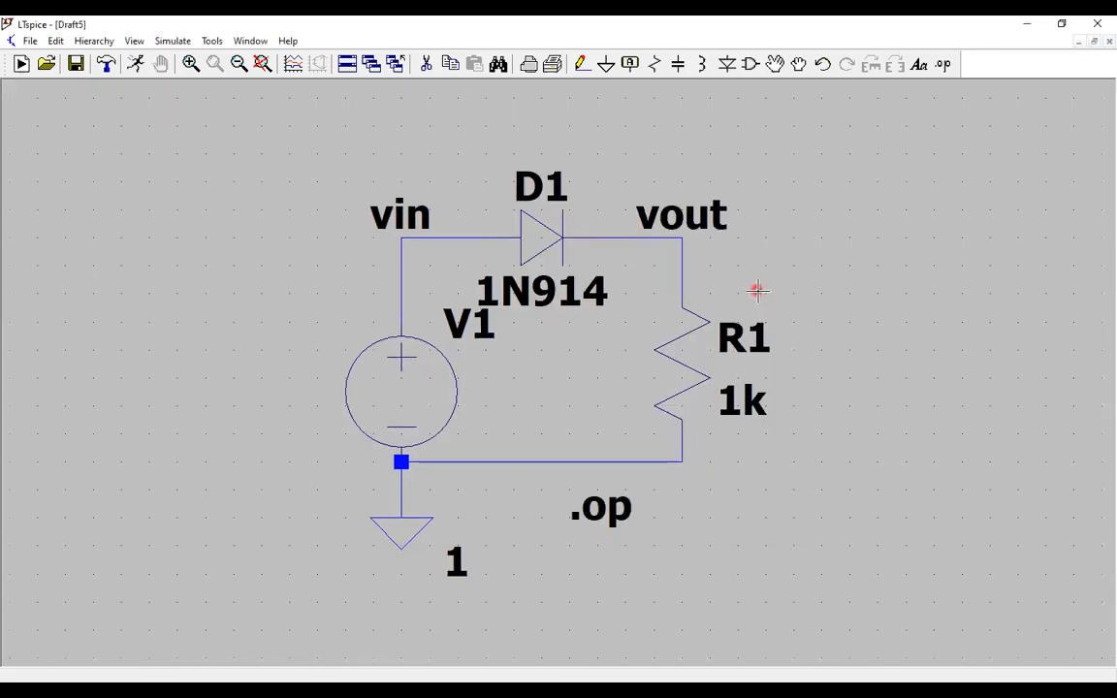
Display the circuit's SPICE netlist, compare its lines with the schematic, and close it
right_click(823, 270)
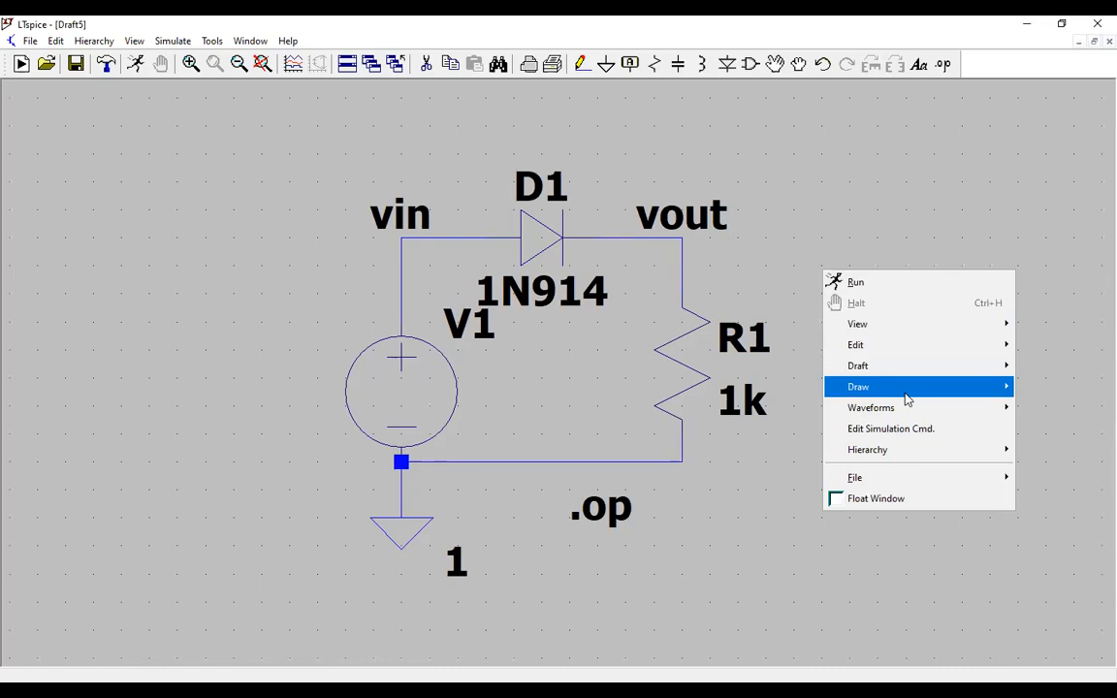
mouse_move(906, 332)
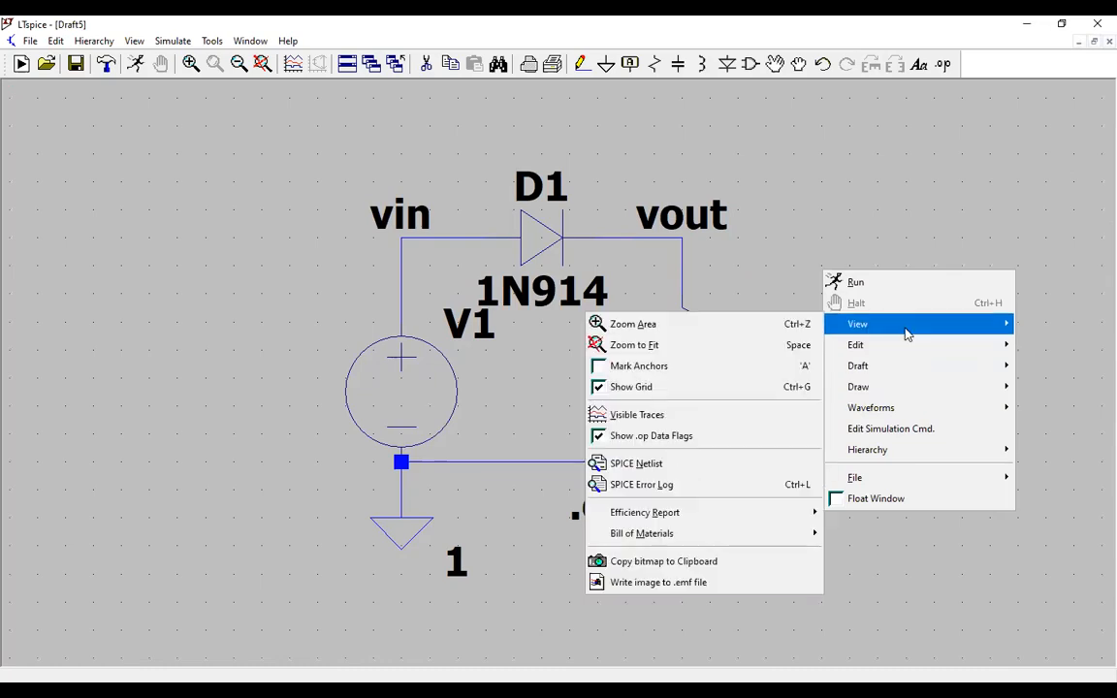
left_click(643, 463)
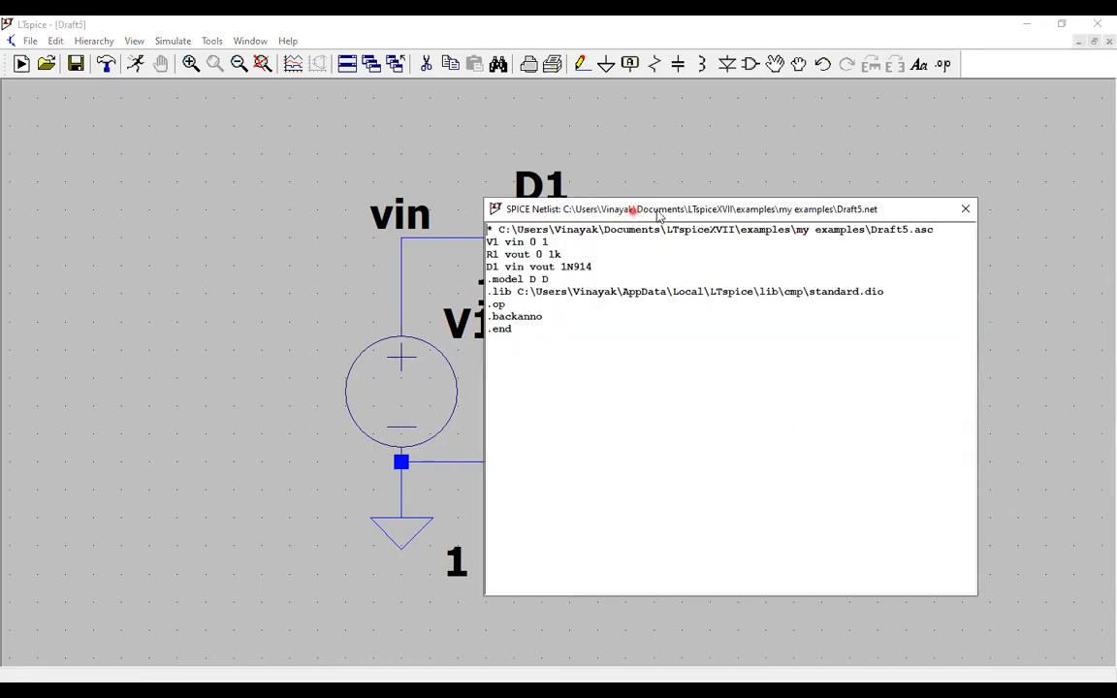
left_click_drag(658, 216, 749, 214)
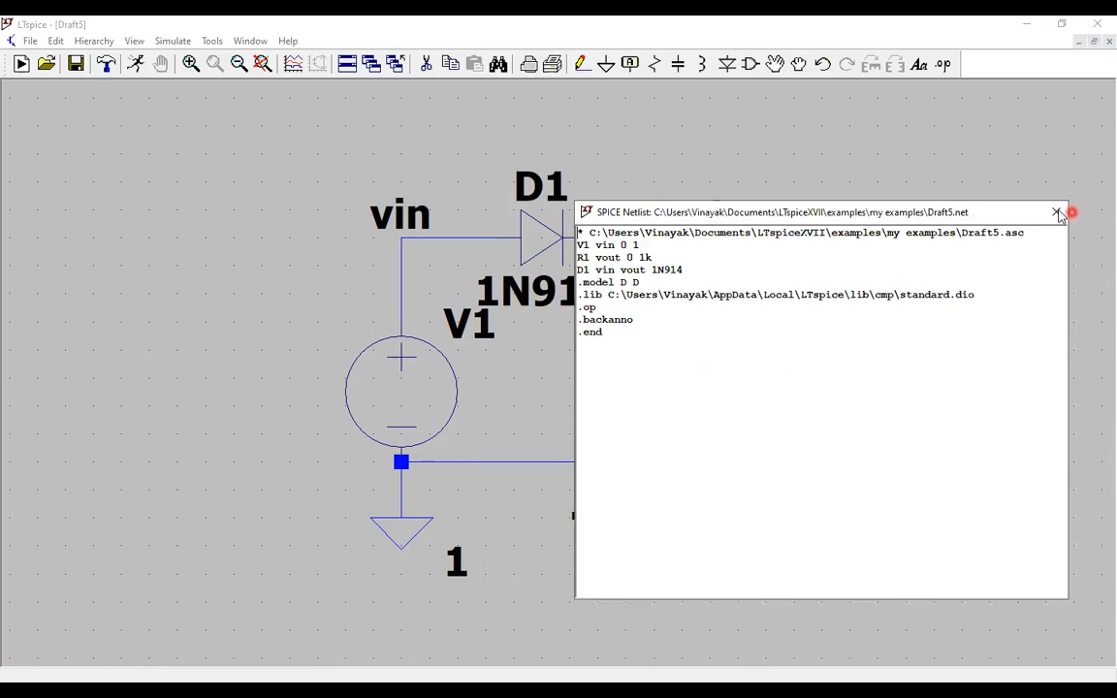
left_click(1058, 211)
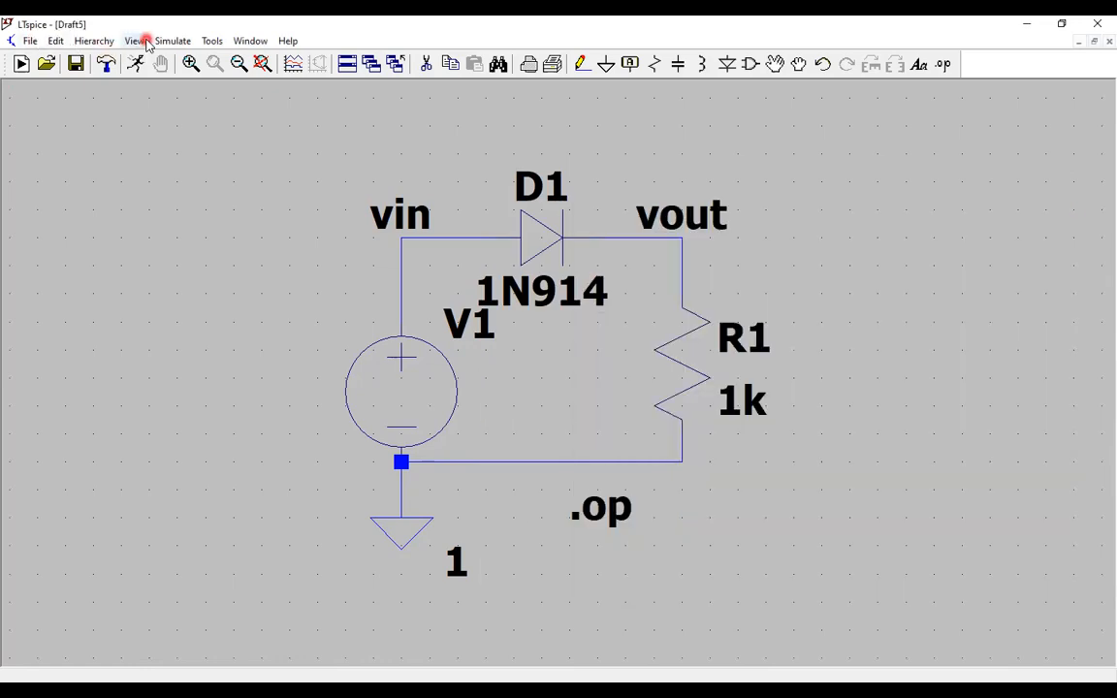
left_click(145, 41)
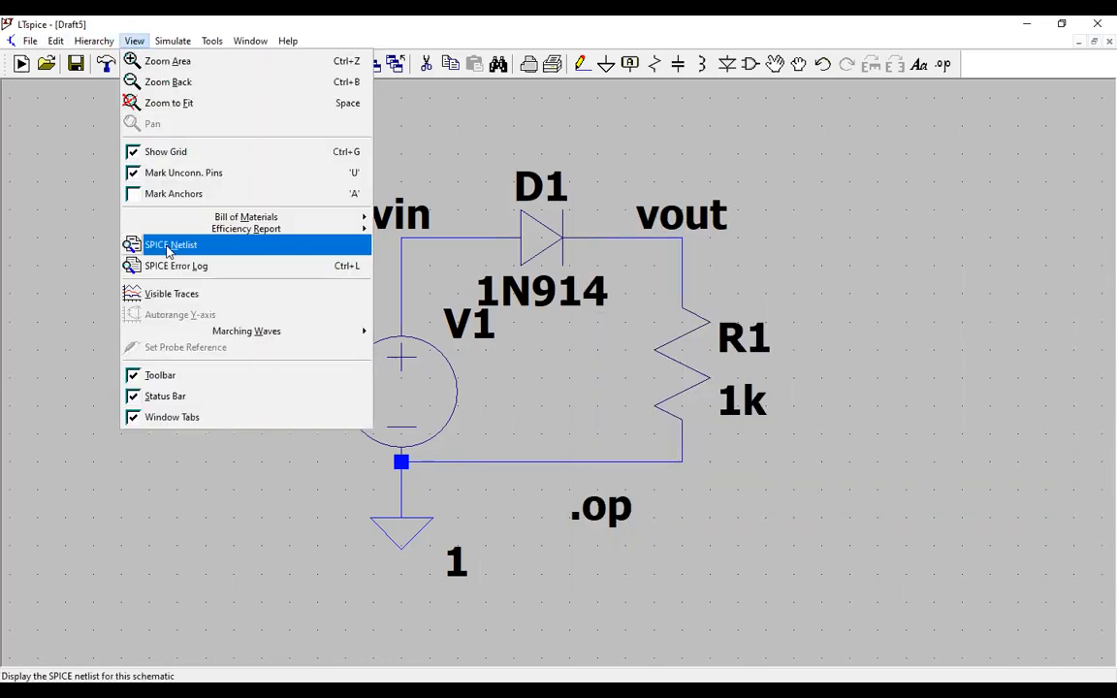
left_click(170, 246)
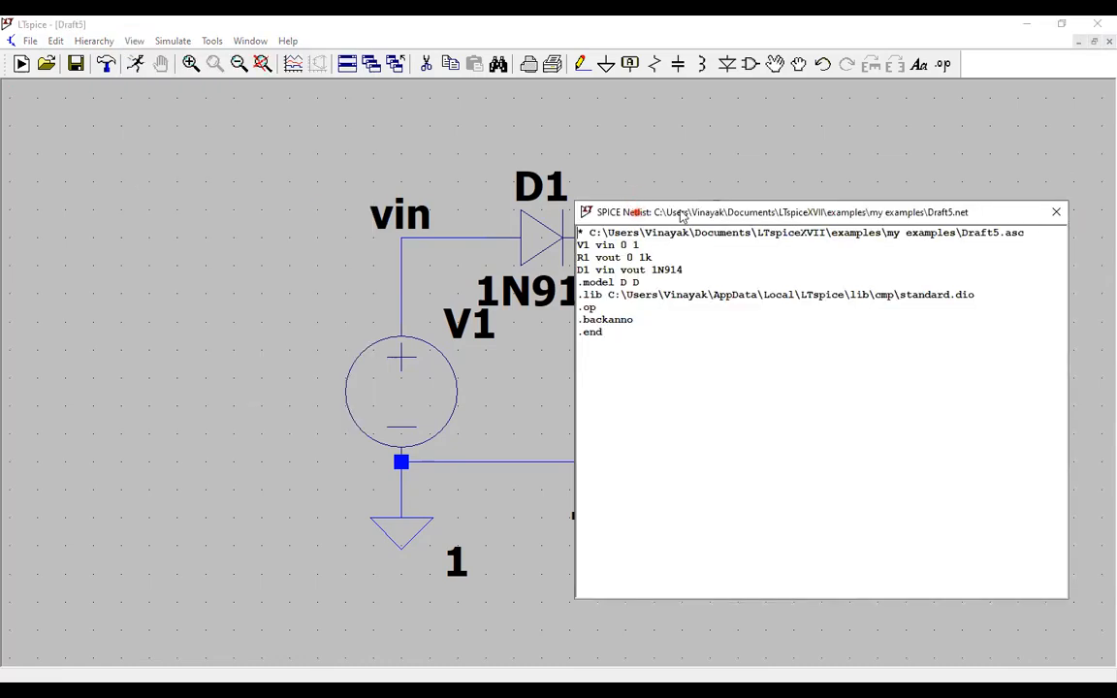
left_click_drag(682, 215, 884, 197)
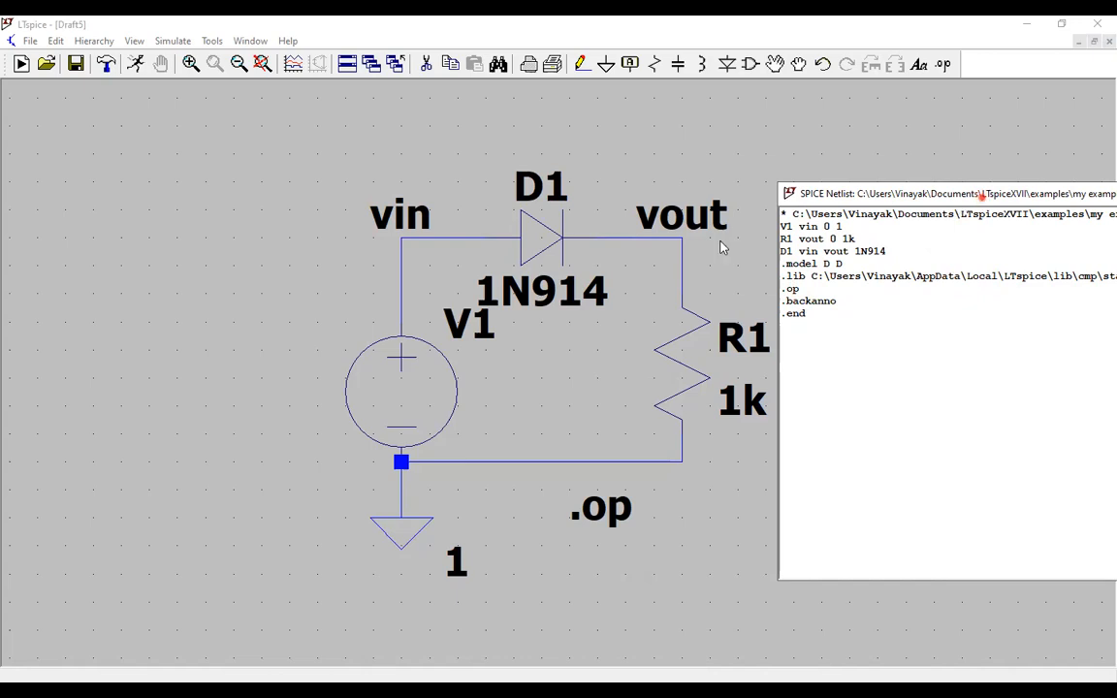
left_click_drag(981, 197, 720, 242)
left_click(998, 241)
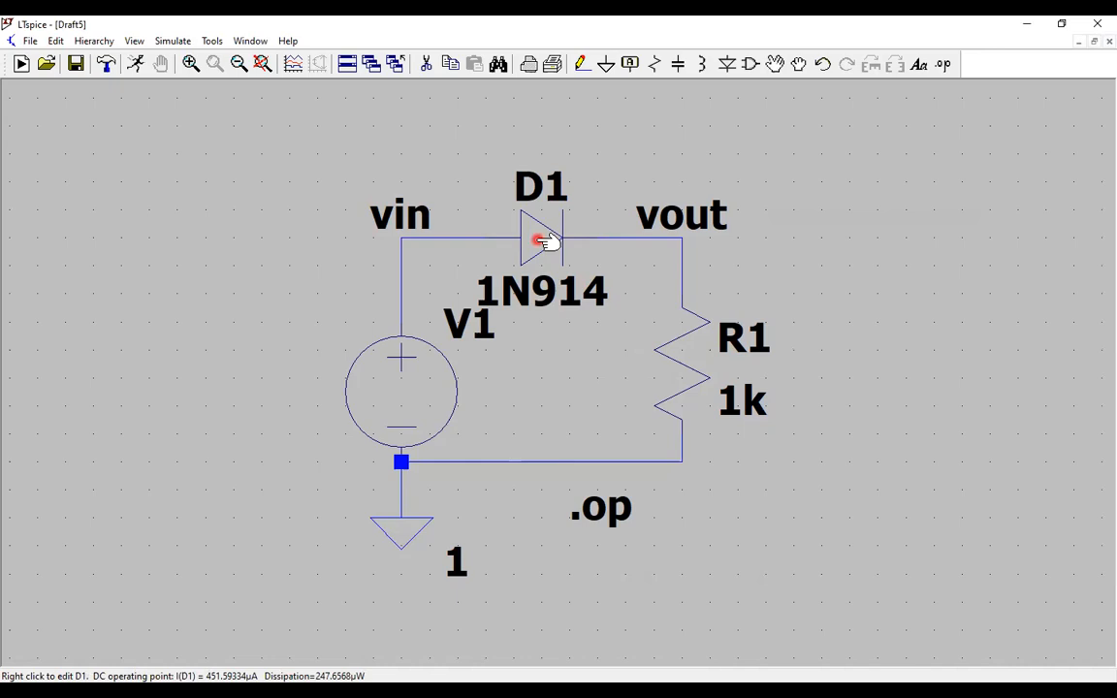
Change diode D1's model to the OnSemi 1N4148 and rerun the DC operating point simulation
right_click(539, 241)
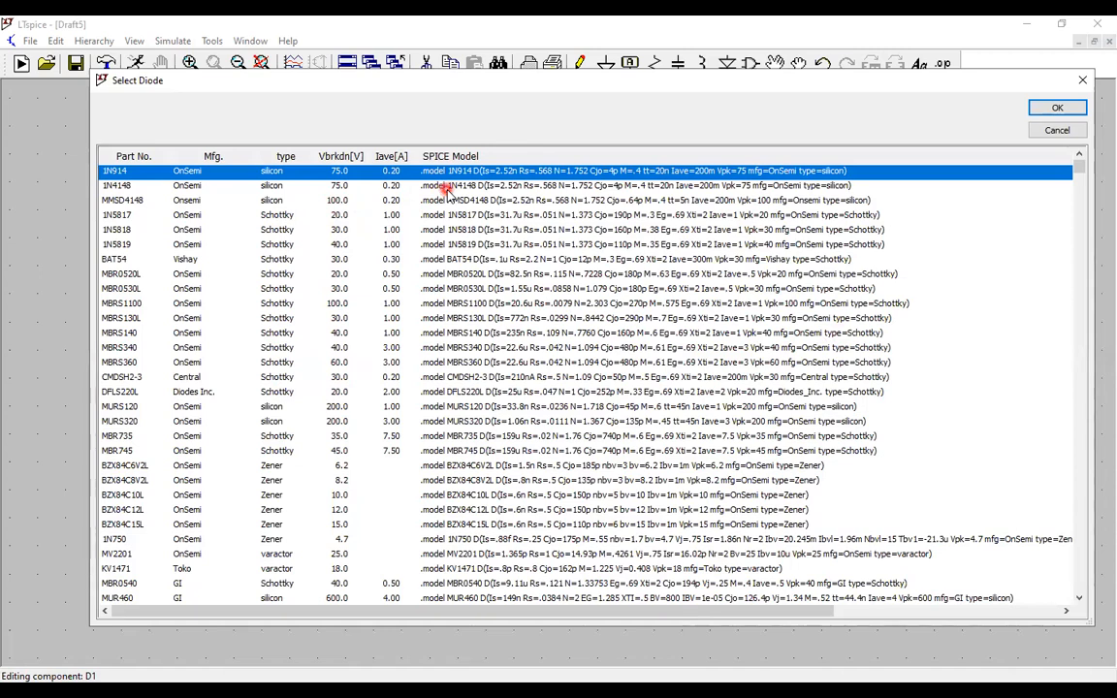
left_click(448, 187)
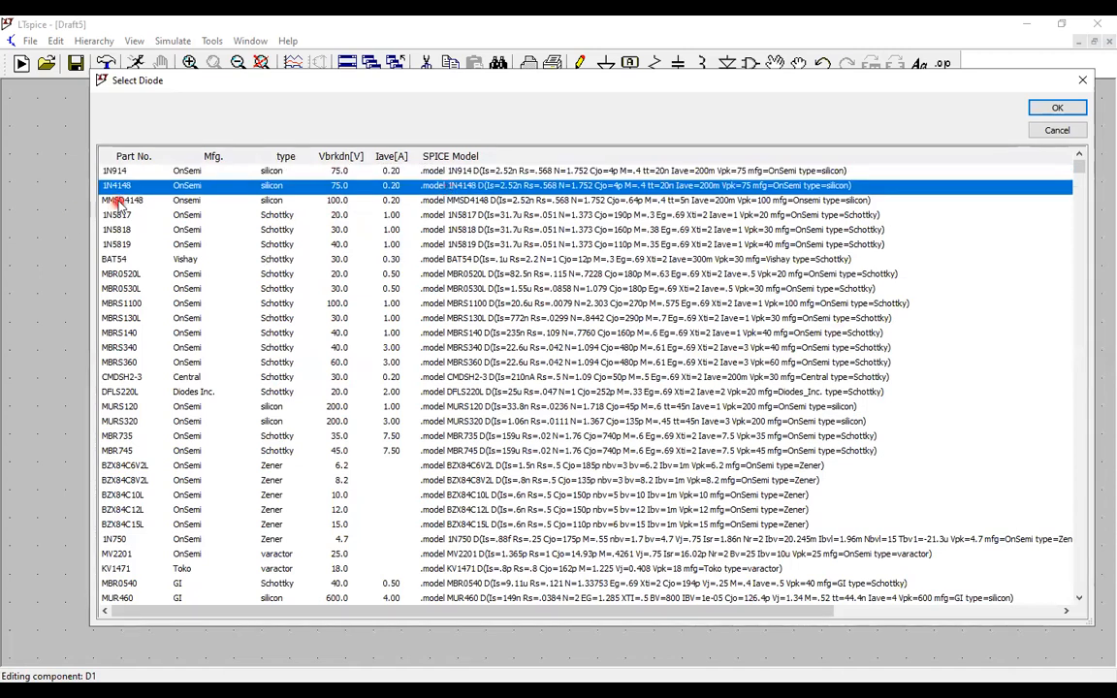
left_click(1049, 109)
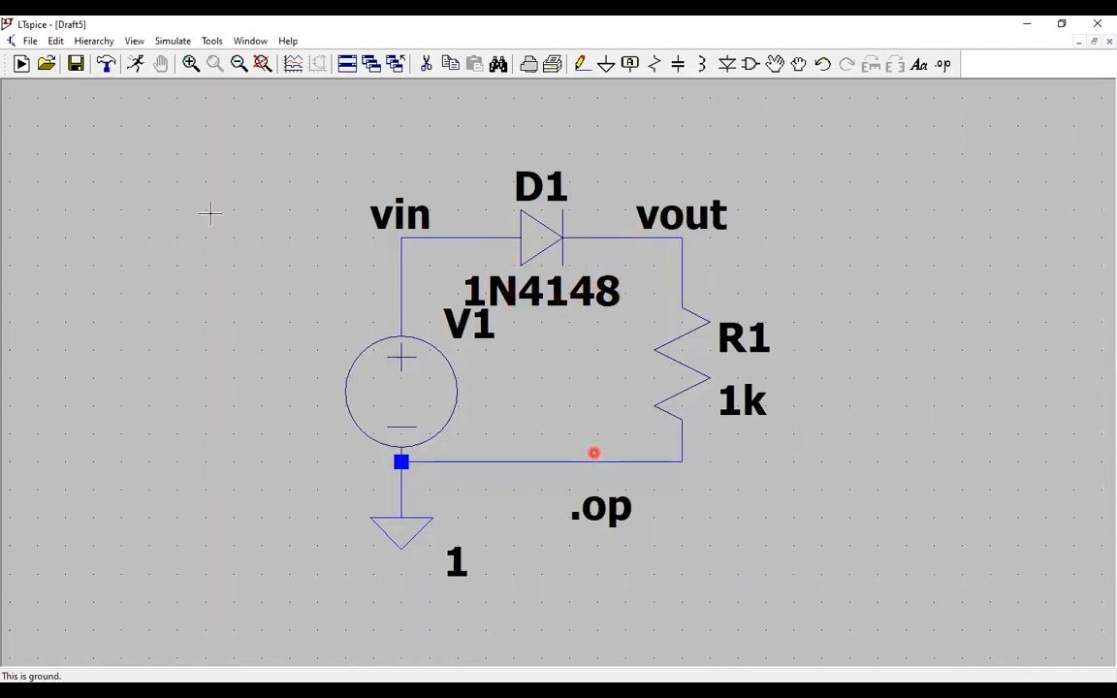
left_click(138, 64)
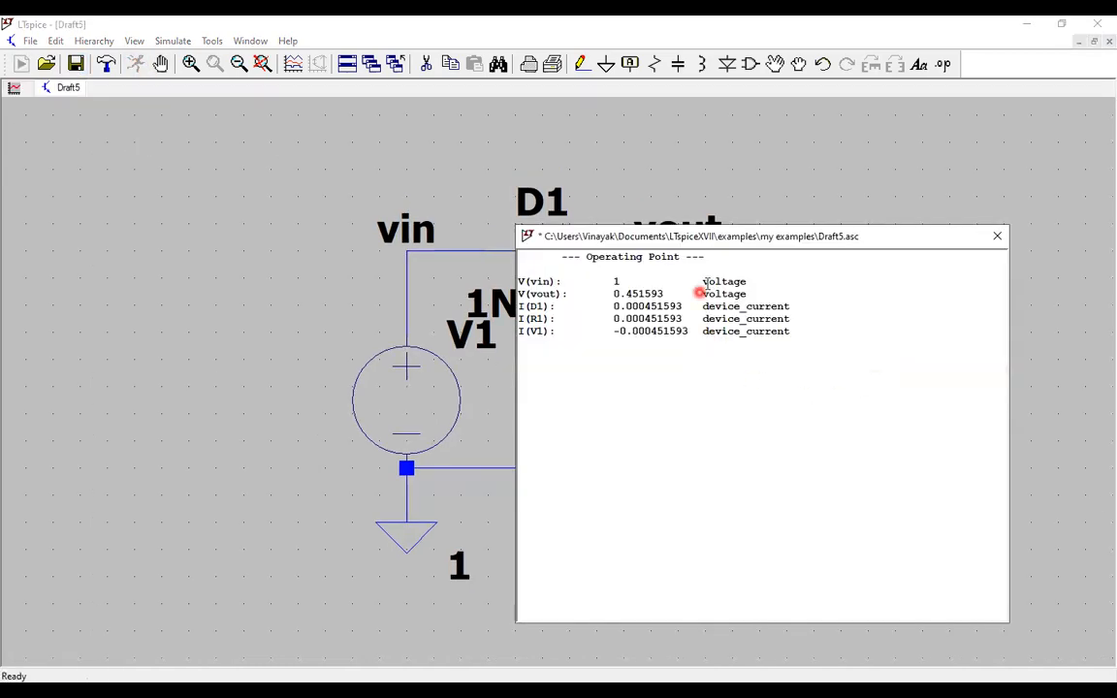
Examine the 1N4148 circuit's operating point voltages and currents beside the schematic, and close the results
left_click(734, 240)
left_click_drag(734, 235, 938, 197)
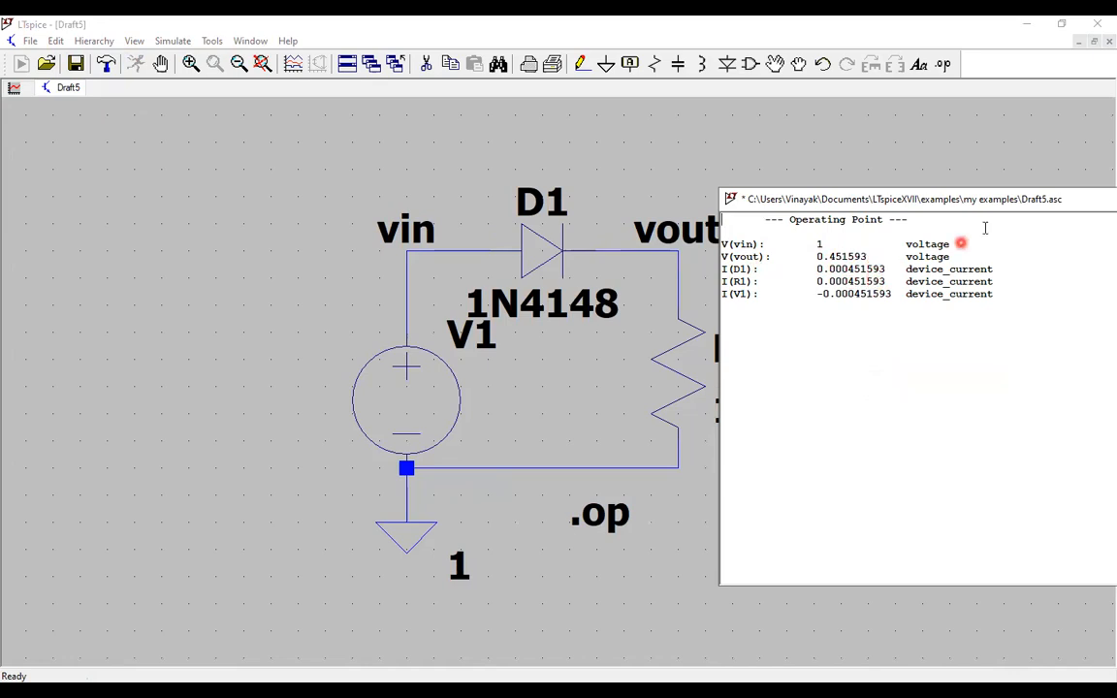
left_click_drag(892, 212, 785, 207)
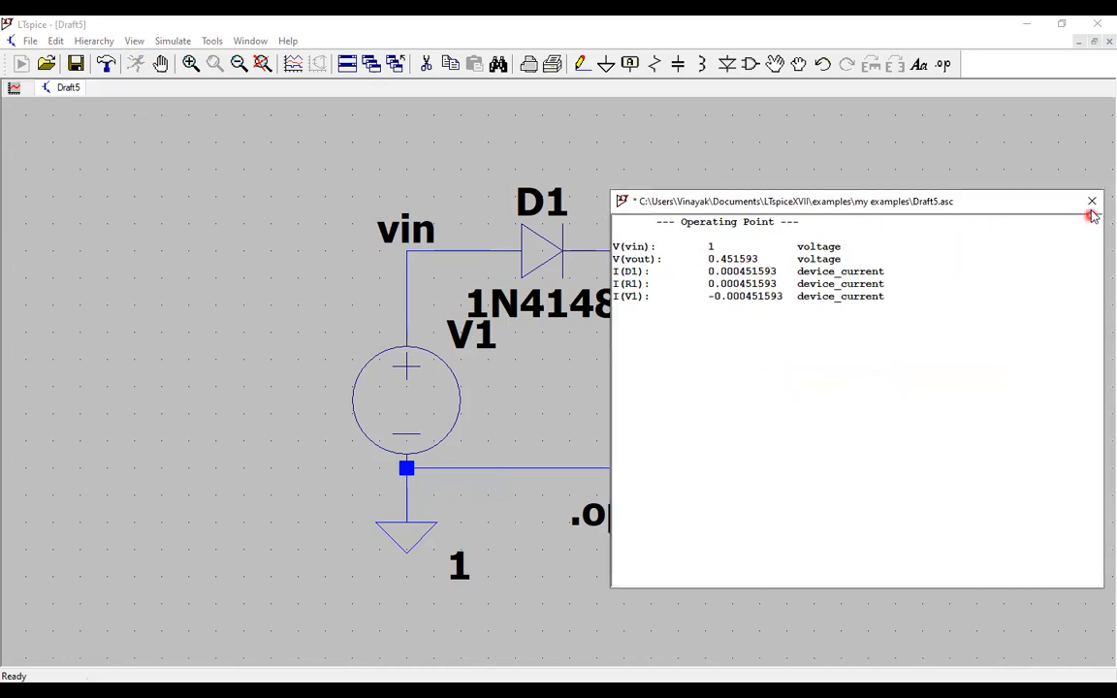
left_click(1090, 209)
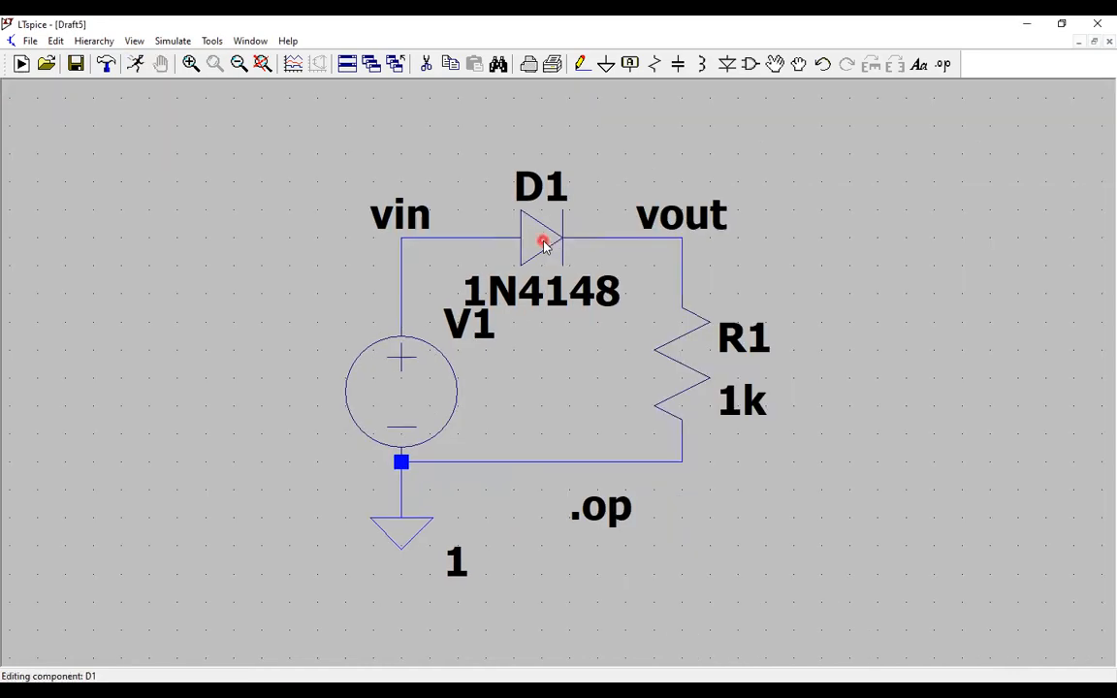
Change diode D1's model to the Rohm RFN5BM2S silicon diode and review its current and breakdown voltage ratings
right_click(543, 244)
left_click(618, 323)
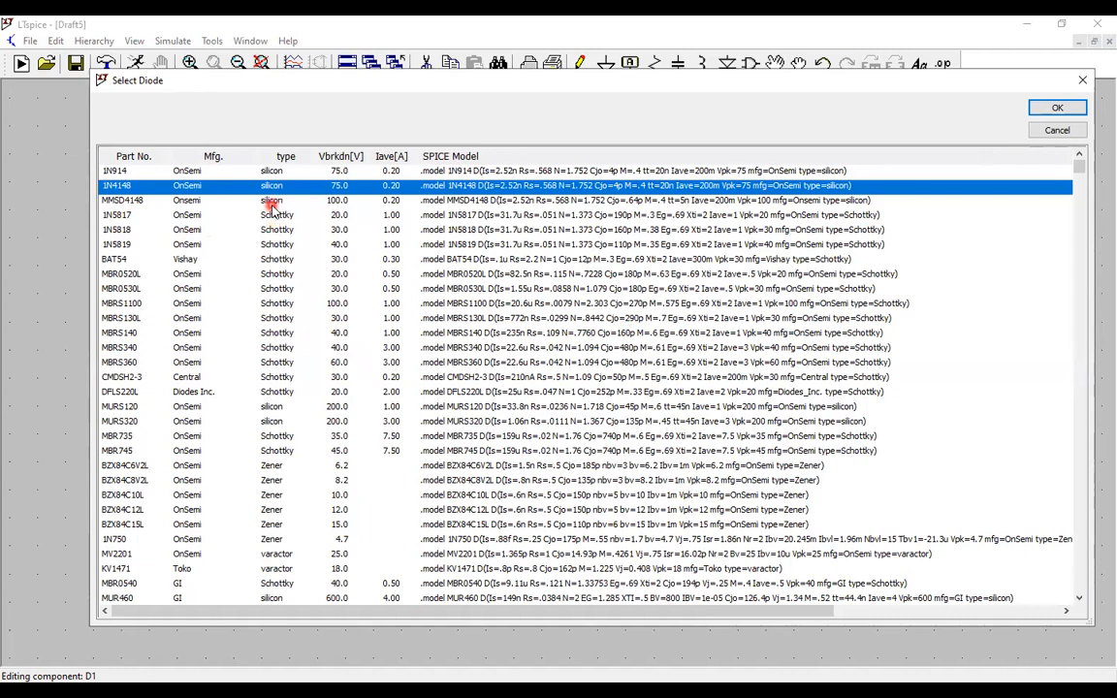
left_click(257, 406)
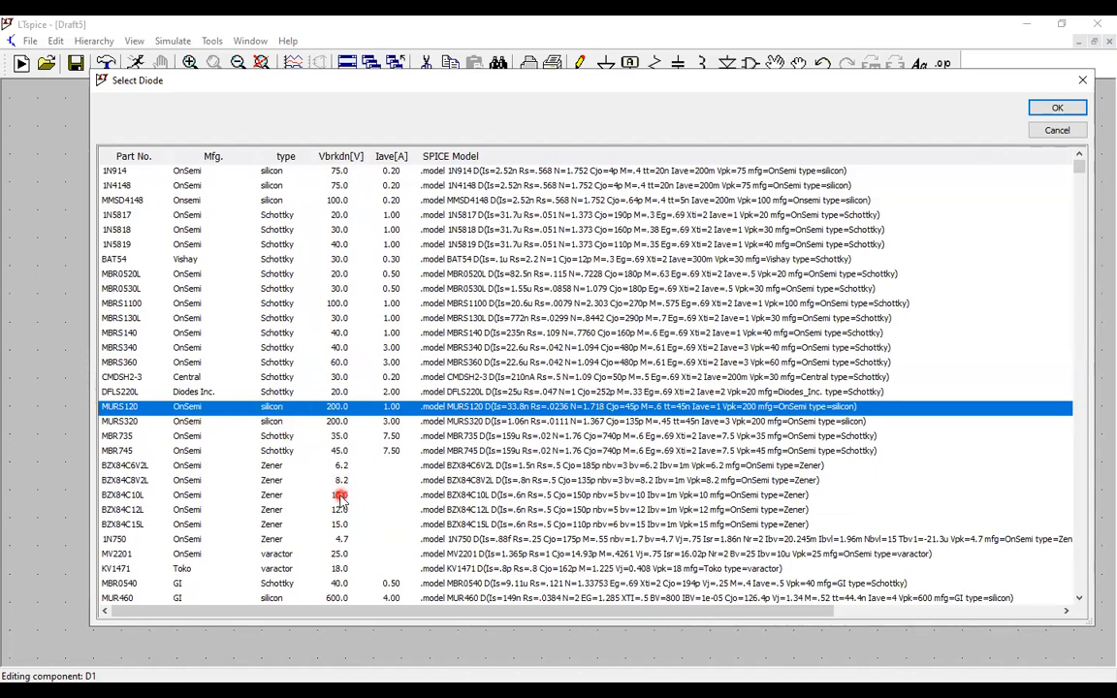
scroll(339, 497, "down", 14)
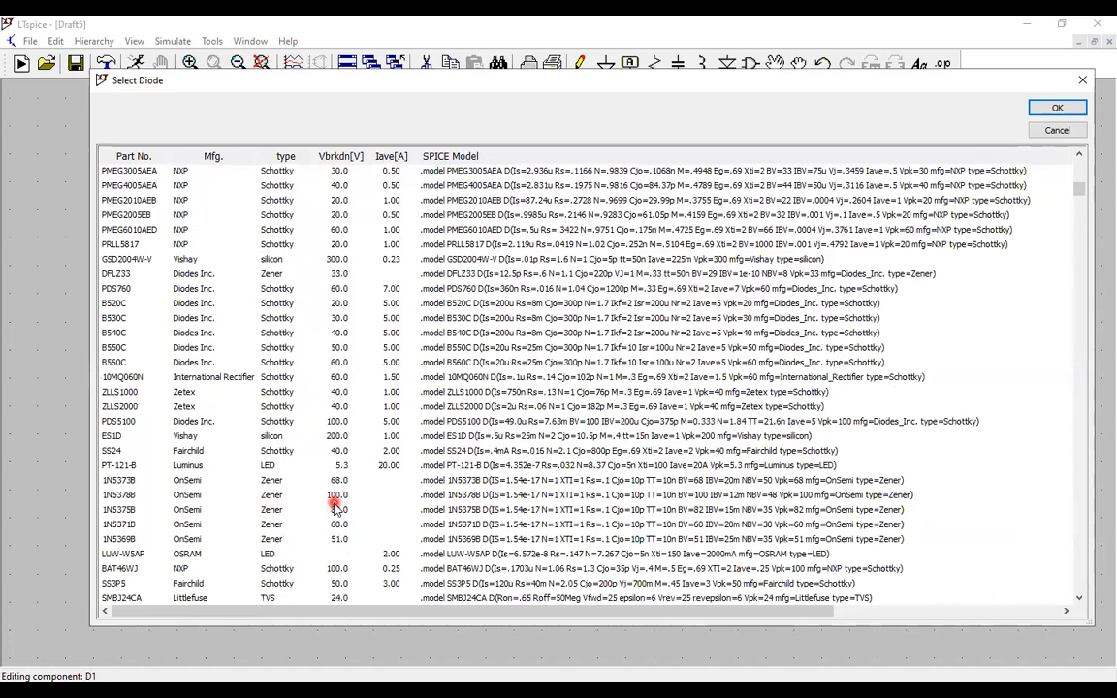
scroll(335, 504, "down", 9)
left_click(275, 450)
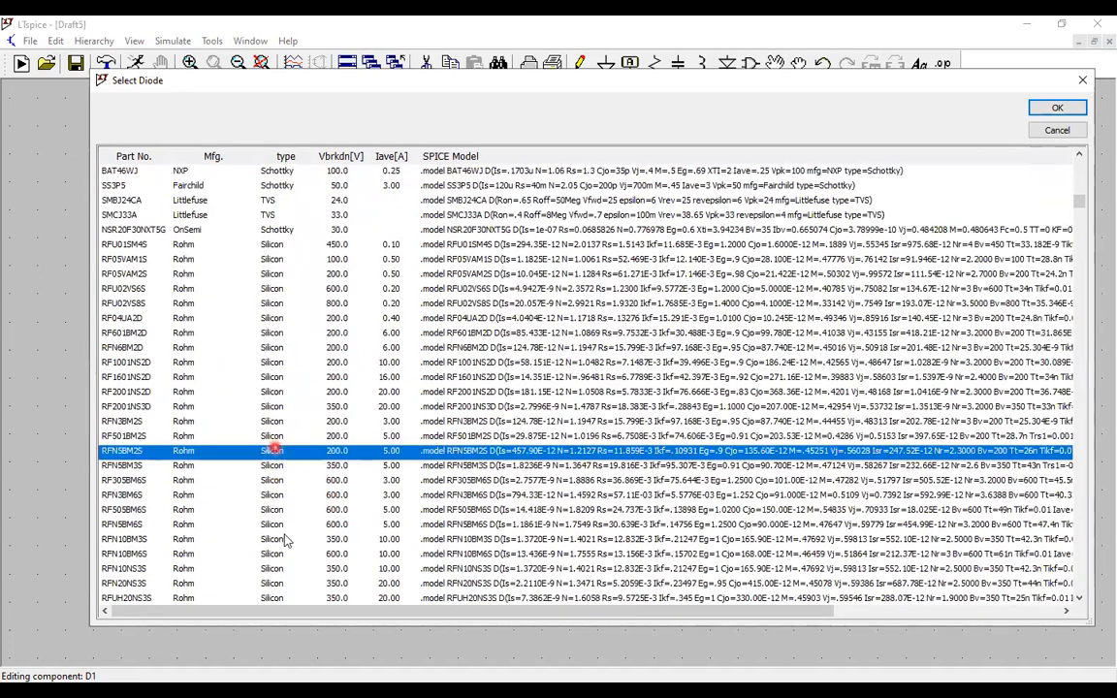
left_click(1055, 110)
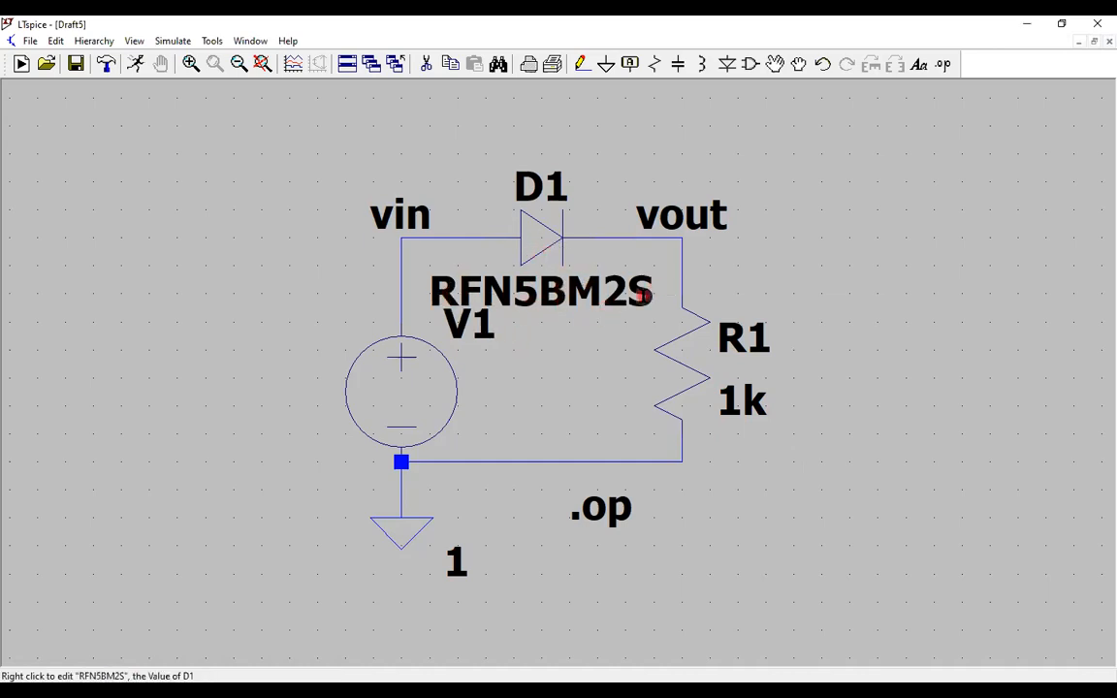
right_click(540, 243)
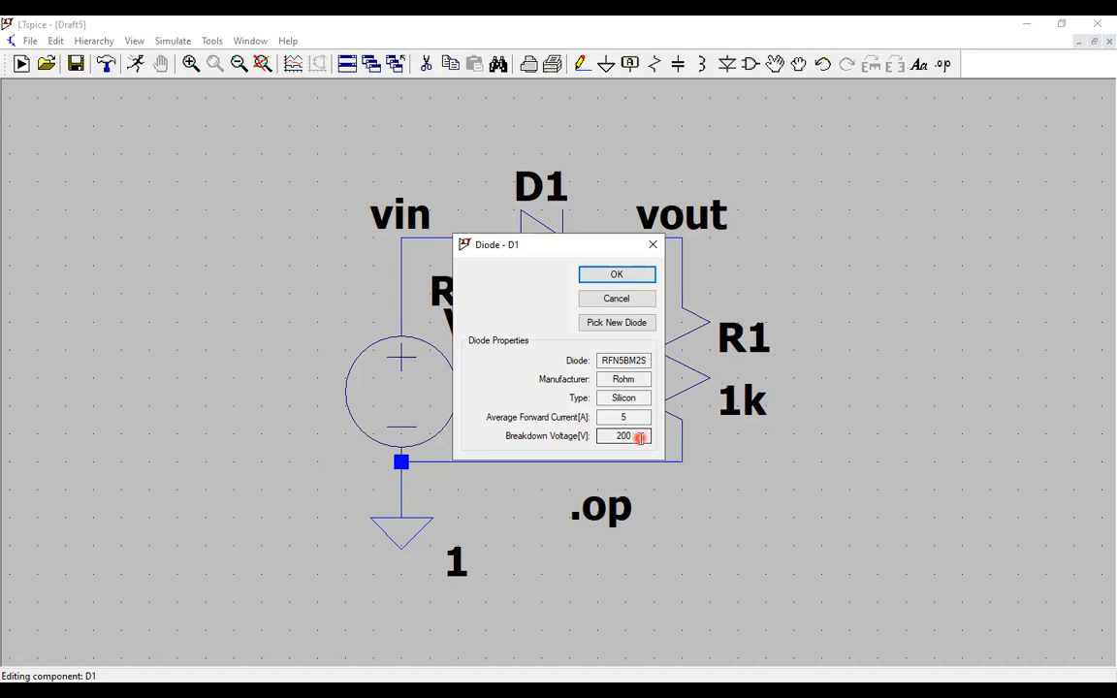
left_click(635, 276)
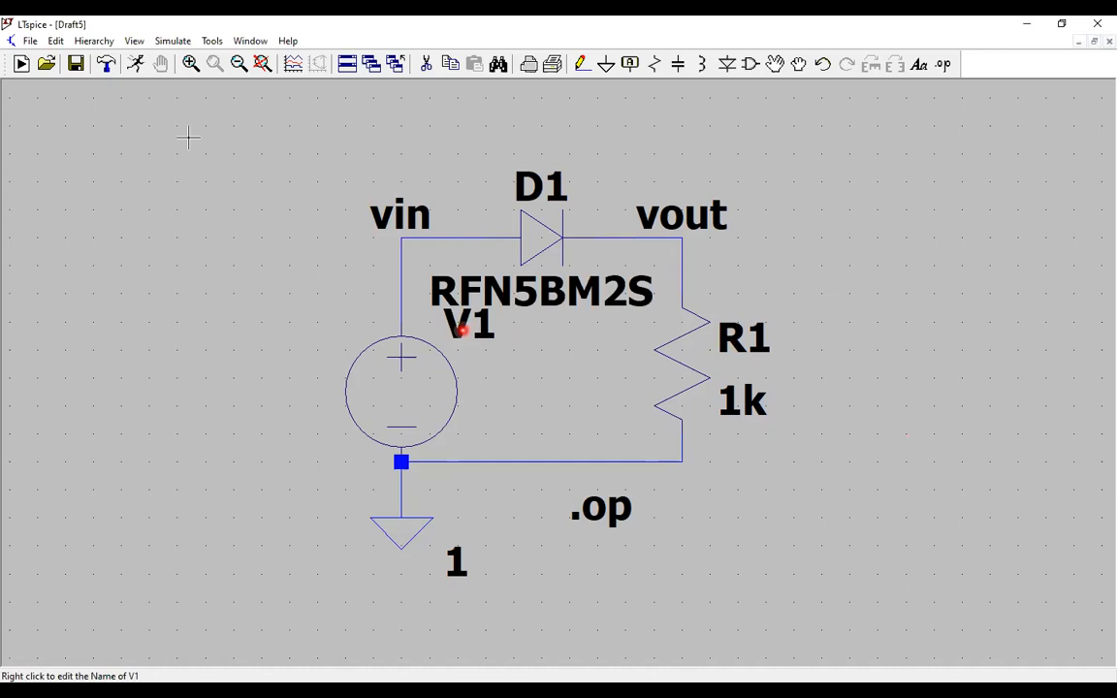
Rerun the DC operating point simulation with the RFN5BM2S diode, examine the voltages and currents beside the schematic, and close the results
left_click(134, 64)
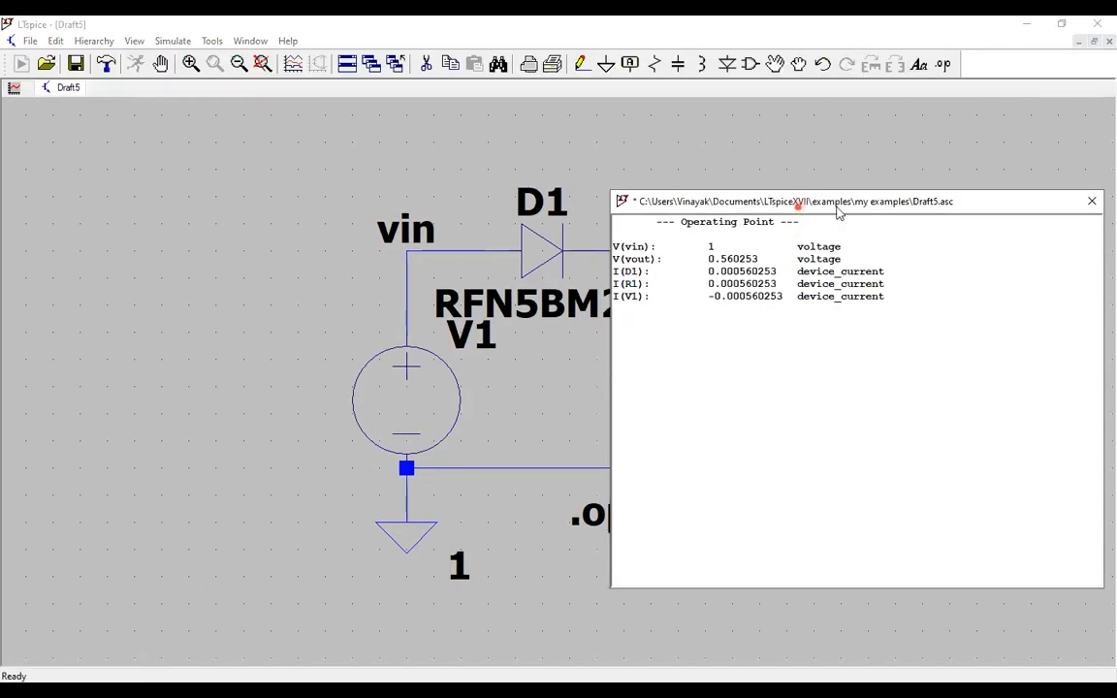
left_click_drag(837, 206, 983, 203)
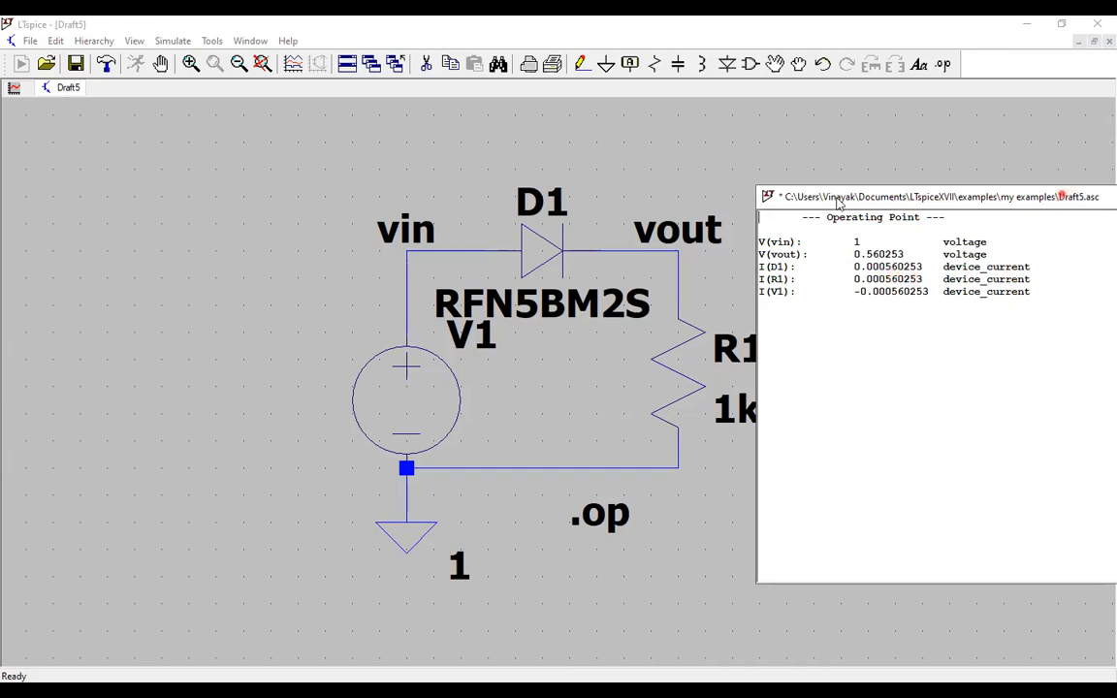
left_click_drag(1042, 194, 818, 197)
left_click(1012, 202)
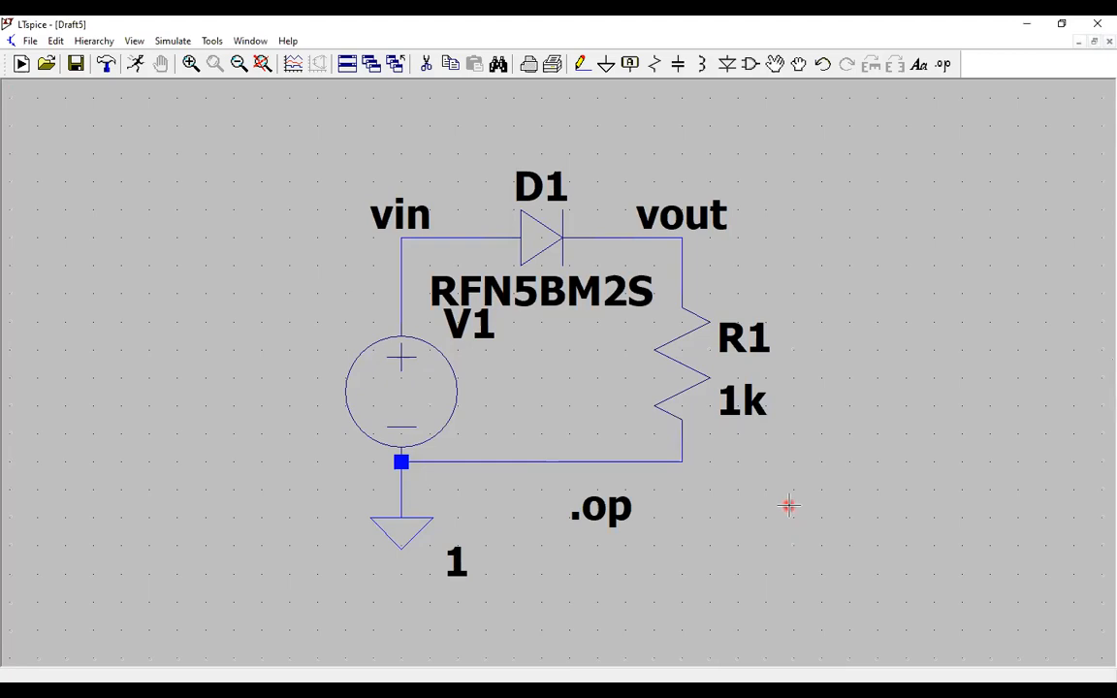